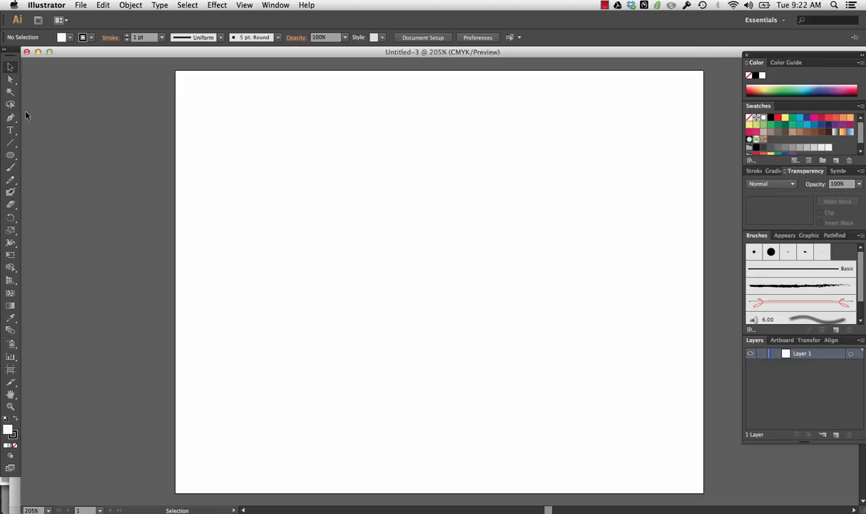
Draw a 500 × 400 pt rectangle covering the whole artboard and fill it with light gray
left_click(11, 156)
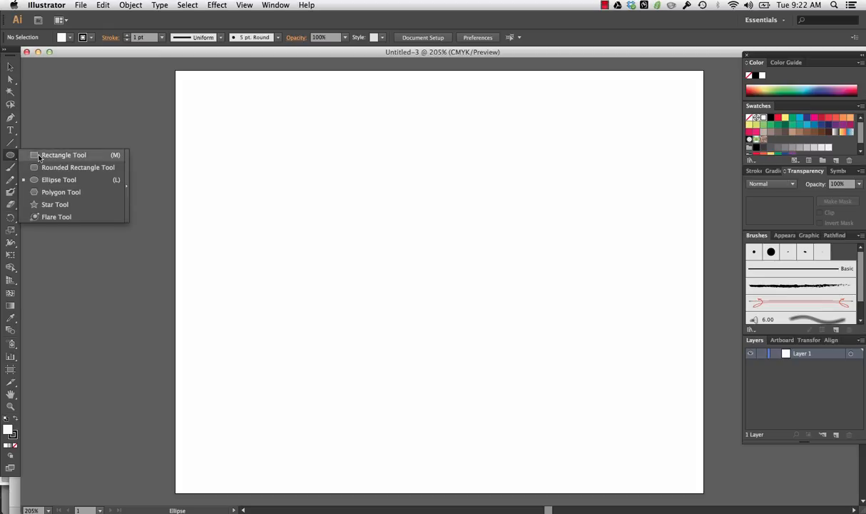
left_click(39, 156)
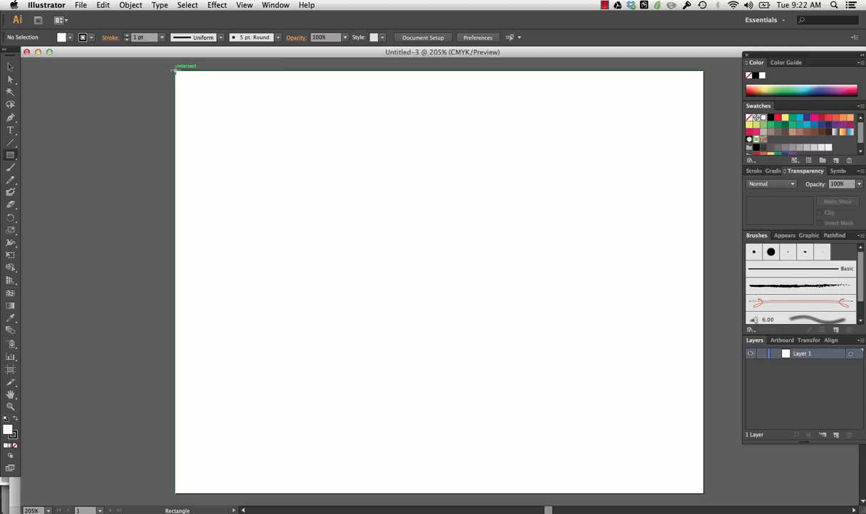
left_click_drag(175, 70, 704, 492)
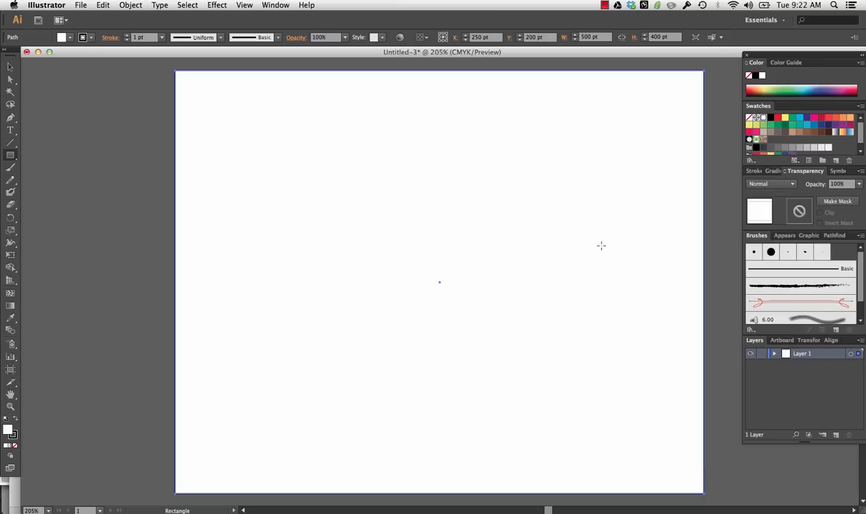
left_click(816, 148)
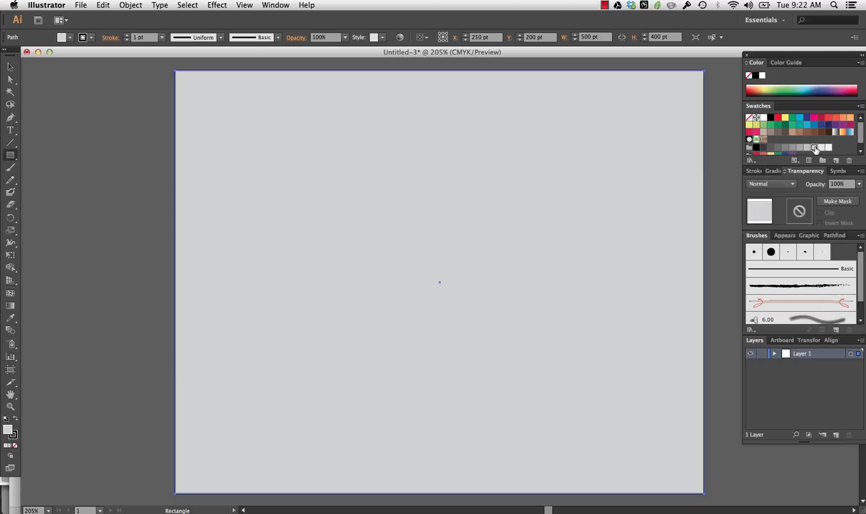
left_click(821, 147)
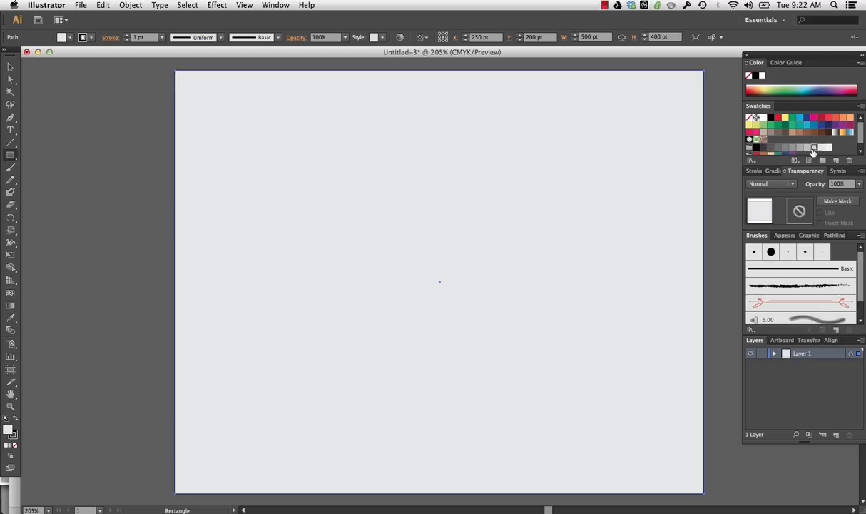
left_click(820, 148)
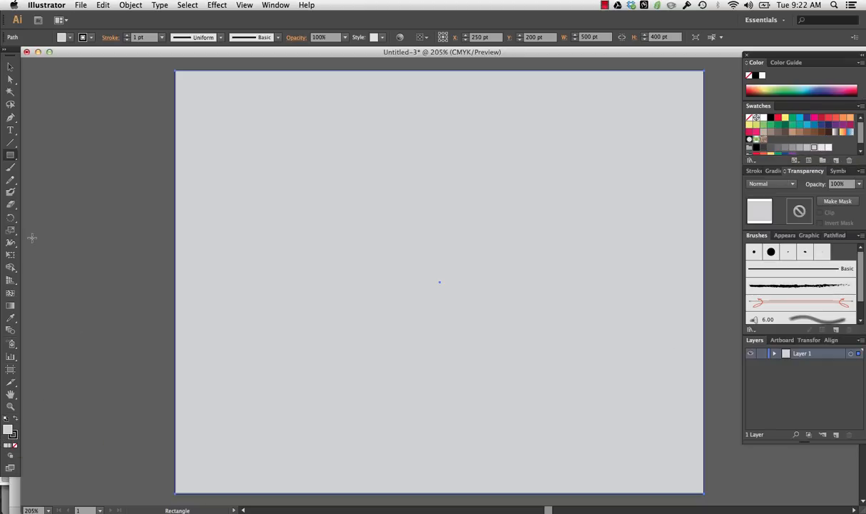
left_click(10, 66)
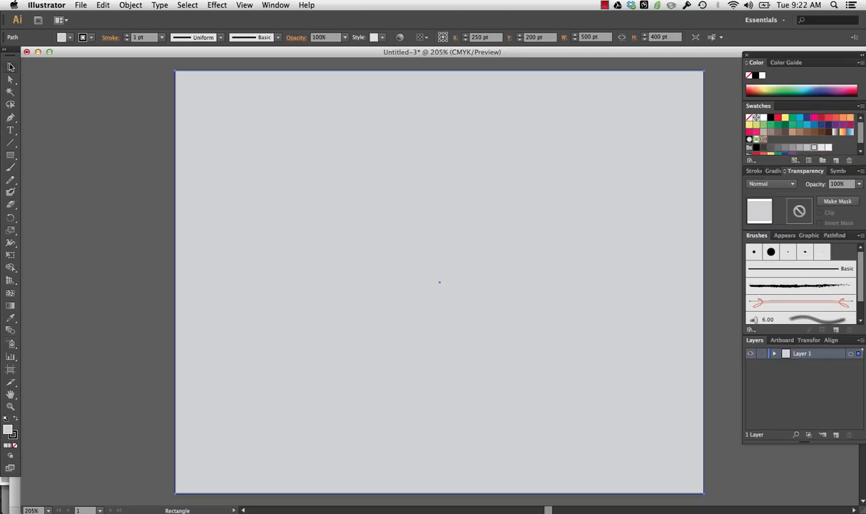
left_click(119, 169)
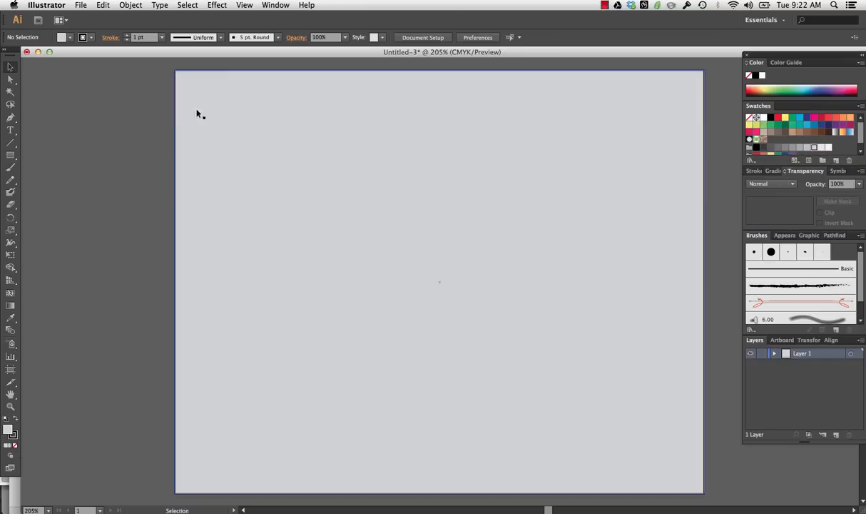
Remove the stroke from the gray background rectangle
left_click(15, 436)
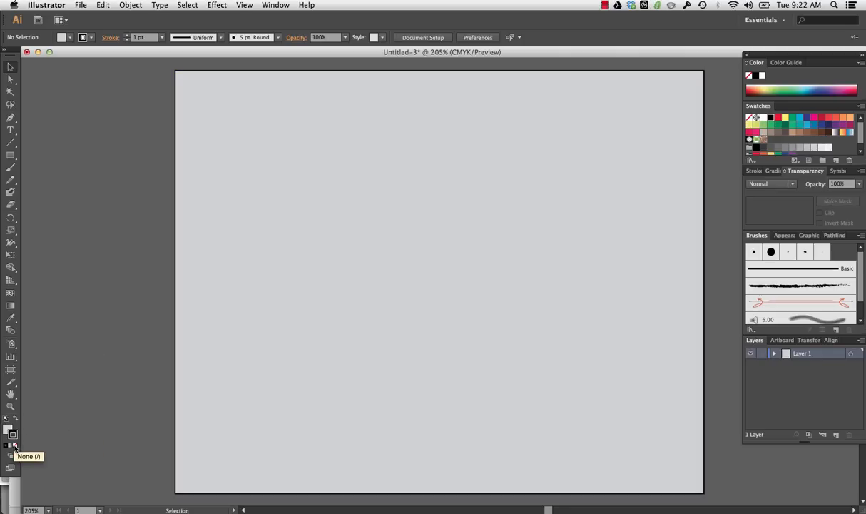
left_click(296, 334)
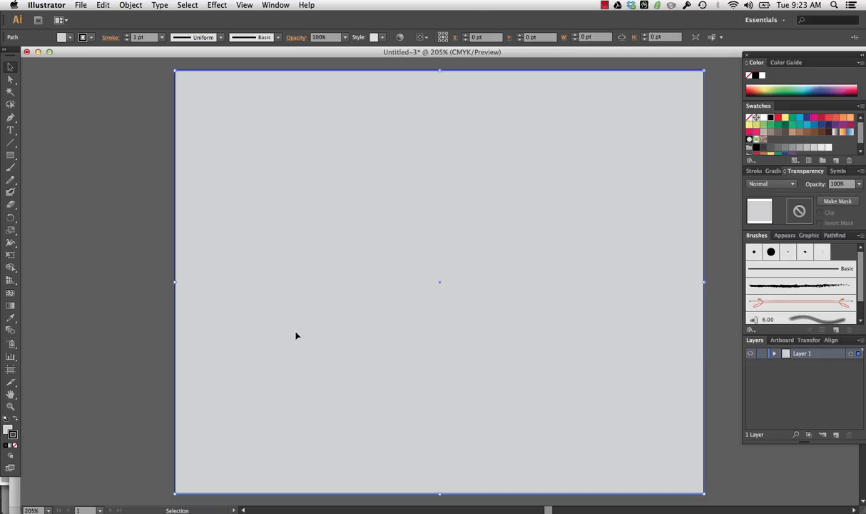
left_click(151, 323)
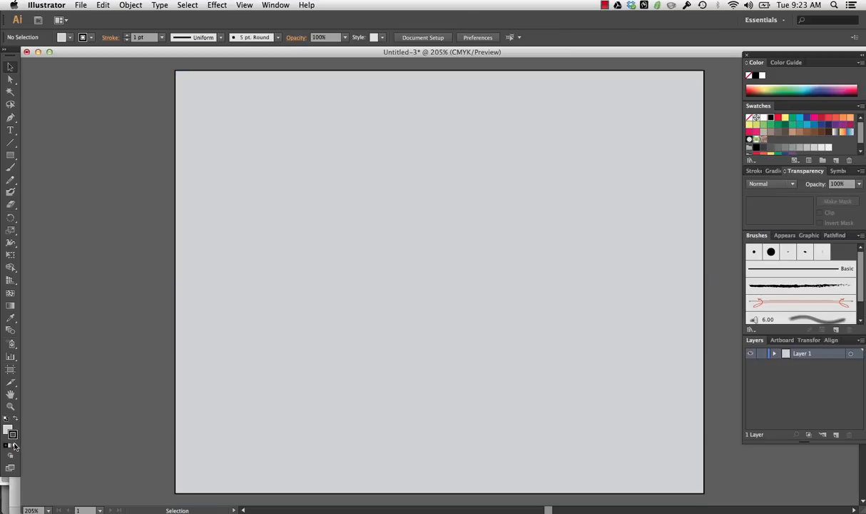
left_click(274, 306)
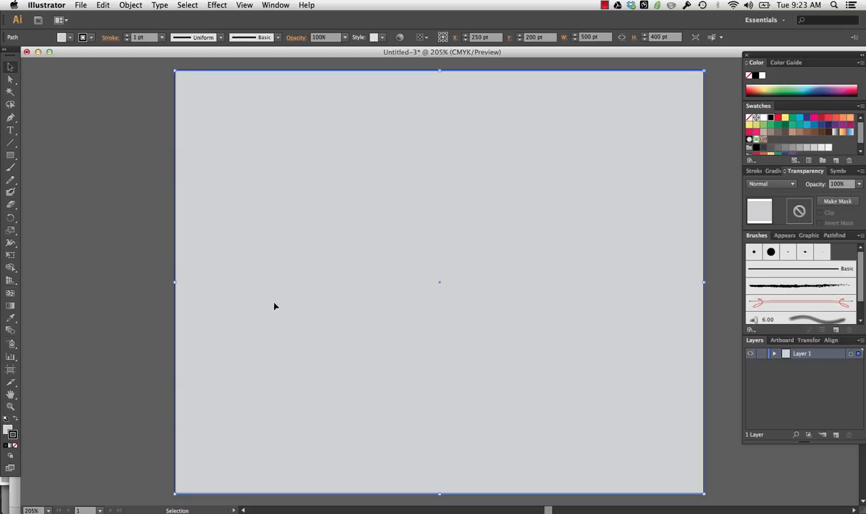
left_click(128, 271)
left_click(315, 226)
left_click(15, 444)
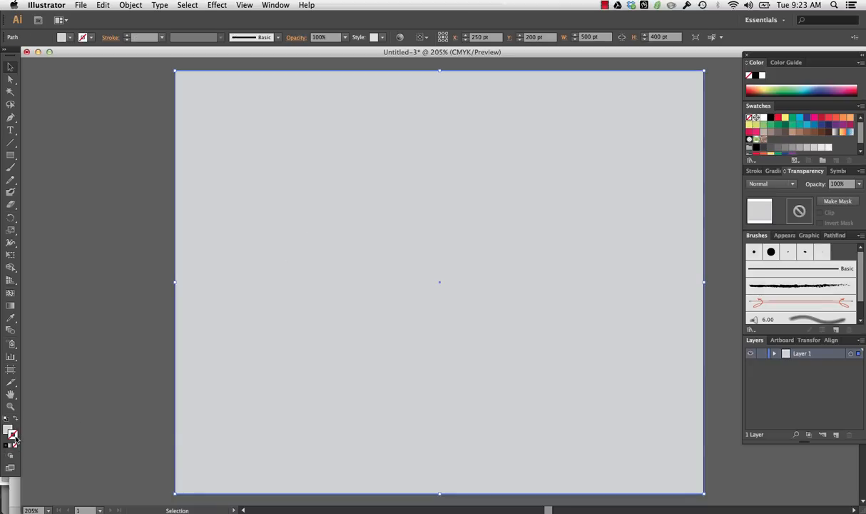
left_click(107, 314)
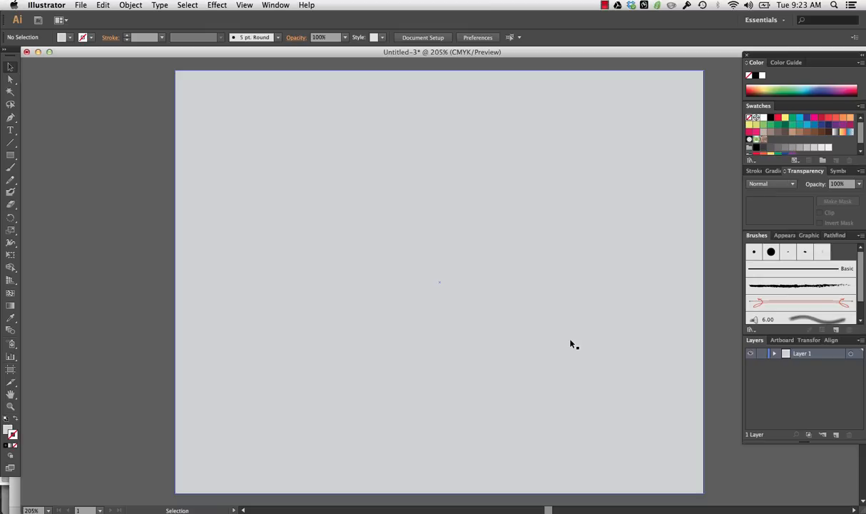
Lock the background layer and draw a rectangle about 221 × 49 pt on a new layer above it
left_click(762, 354)
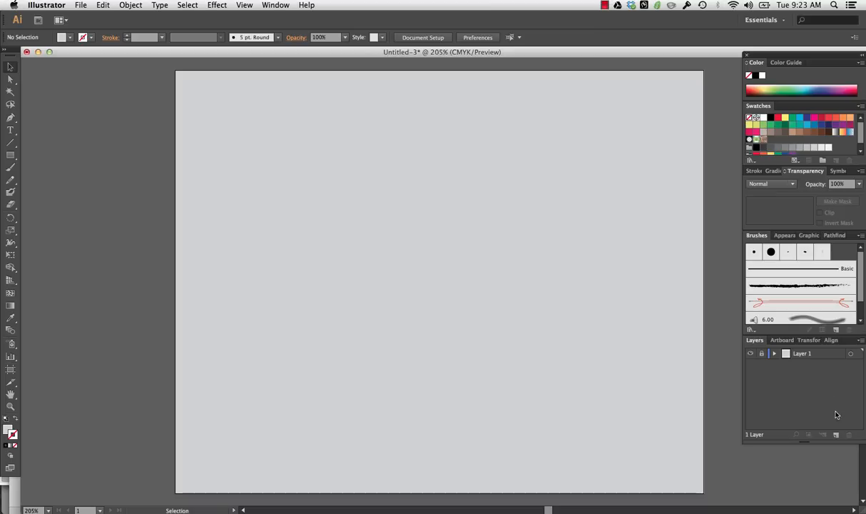
left_click(836, 434)
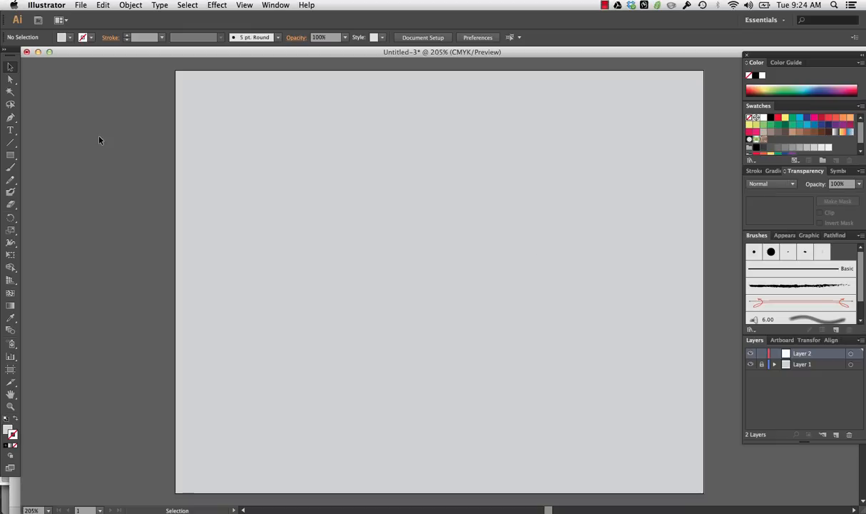
left_click(10, 156)
left_click_drag(362, 194, 596, 246)
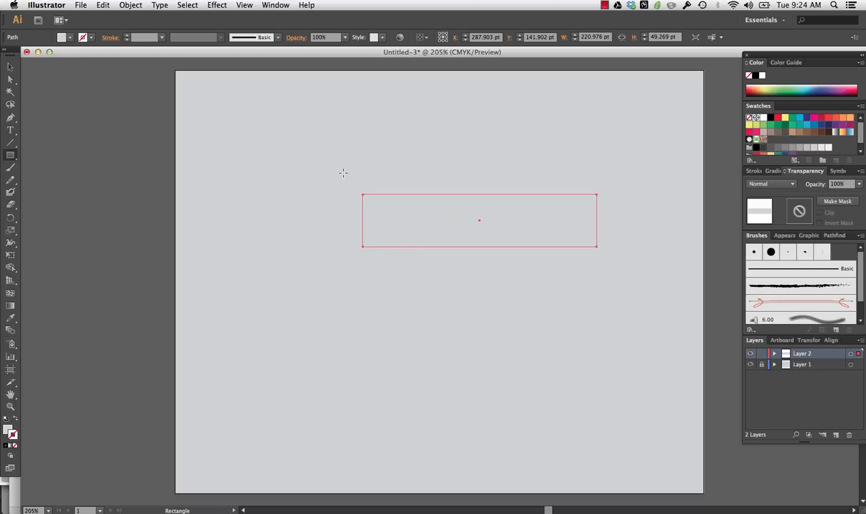
left_click(10, 66)
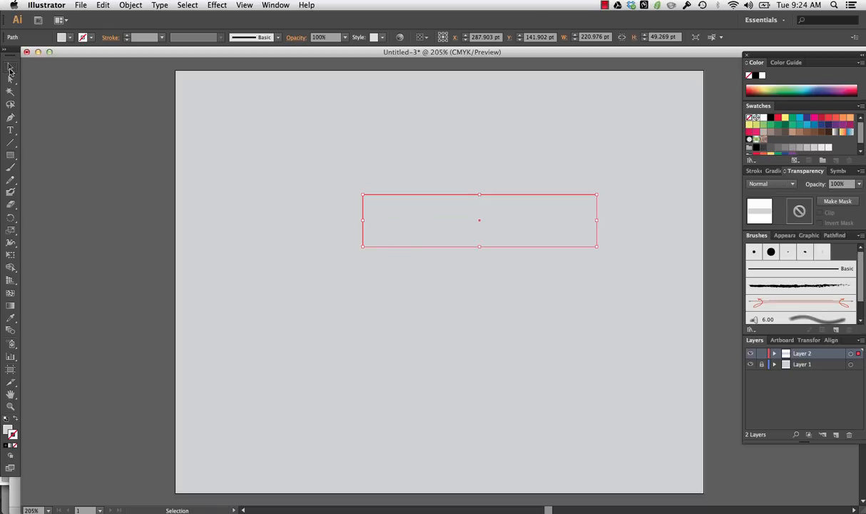
left_click(274, 278)
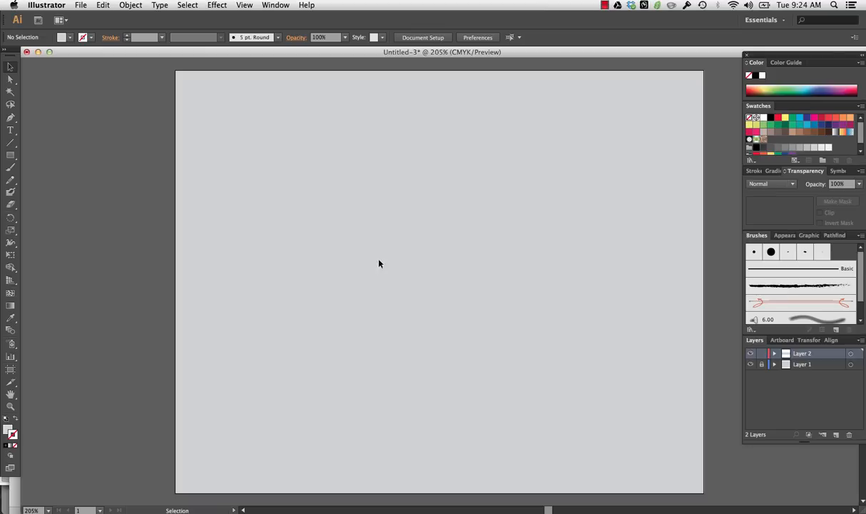
Fill the smaller rectangle on the new layer with white
left_click(454, 229)
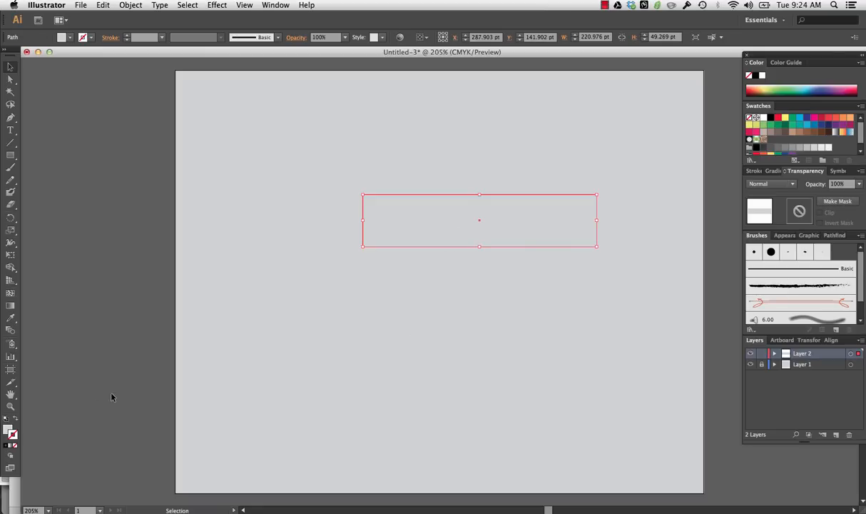
left_click(8, 428)
left_click(763, 117)
left_click(622, 298)
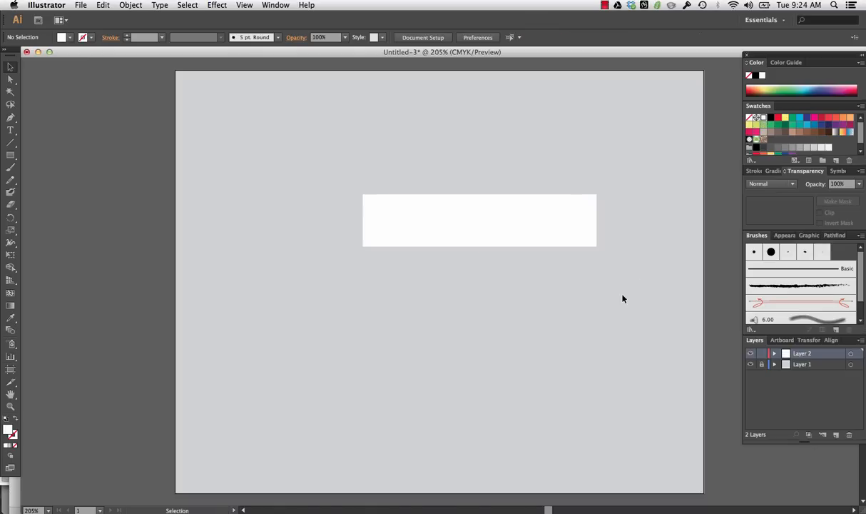
Draw a white circle about 49 pt in diameter below the white rectangle, matching the rectangle's height
left_click_drag(10, 155, 55, 179)
left_click_drag(352, 293, 395, 331)
key("super+z")
left_click_drag(367, 294, 421, 337)
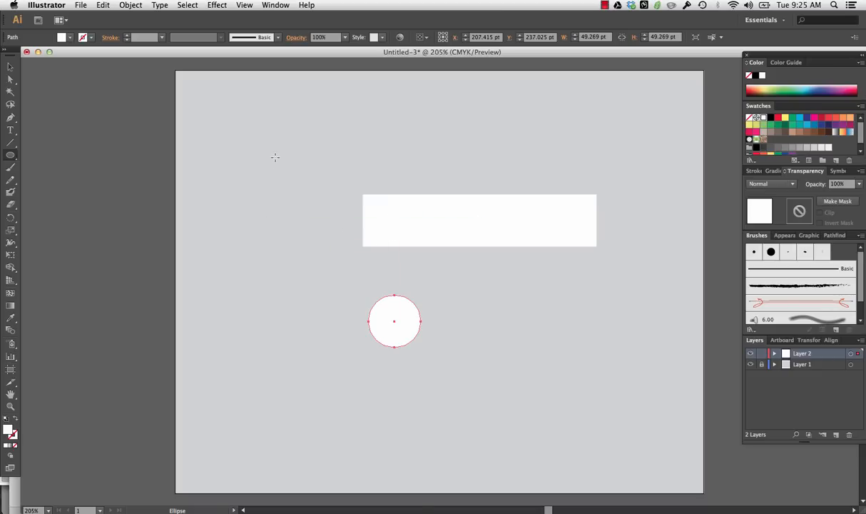
left_click(10, 67)
left_click(290, 291)
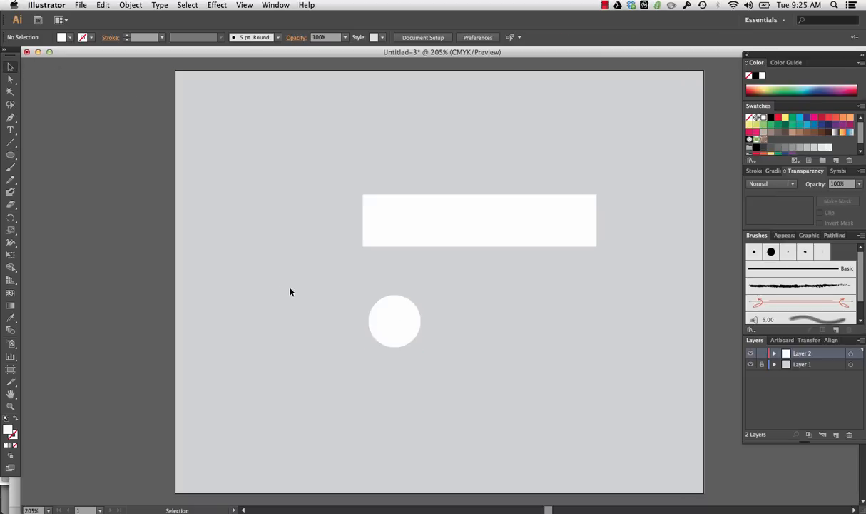
Move the circle onto the white rectangle's left end, centering it on the midpoint of that edge
left_click(400, 325)
left_click_drag(397, 325, 363, 225)
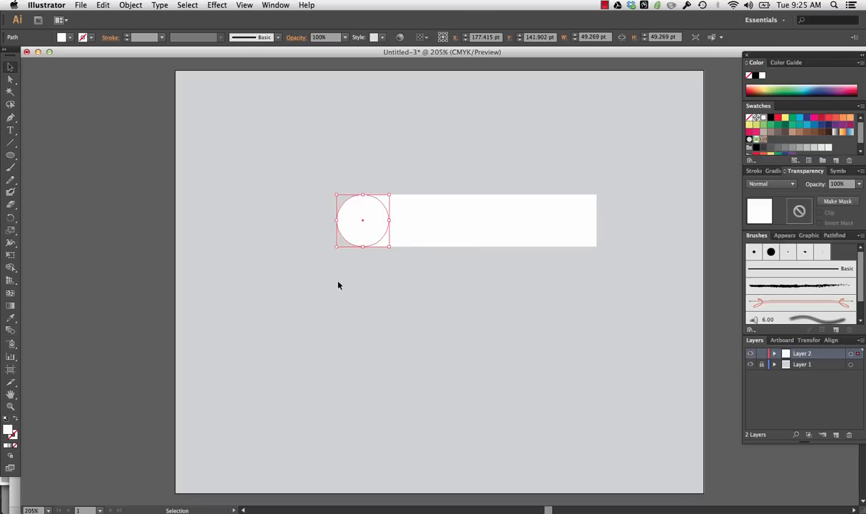
left_click(339, 285)
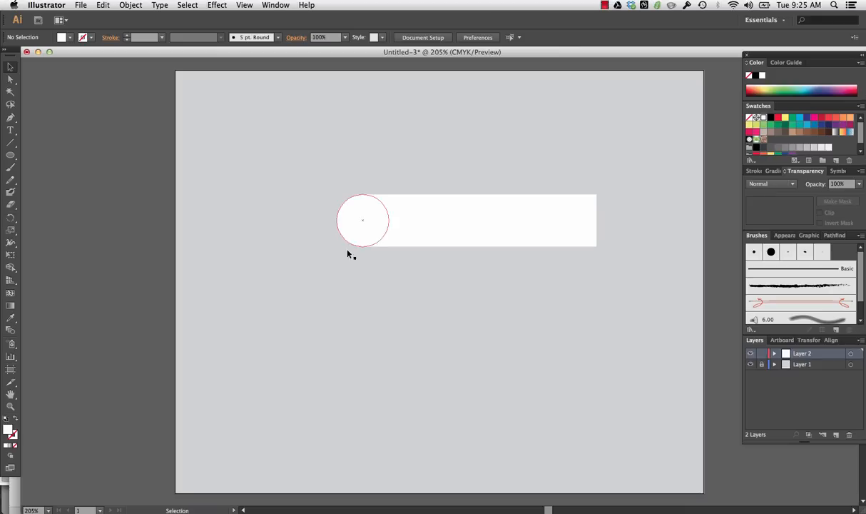
mouse_move(362, 217)
left_mouse_down()
mouse_move(347, 306)
mouse_move(344, 264)
mouse_move(361, 216)
left_mouse_up()
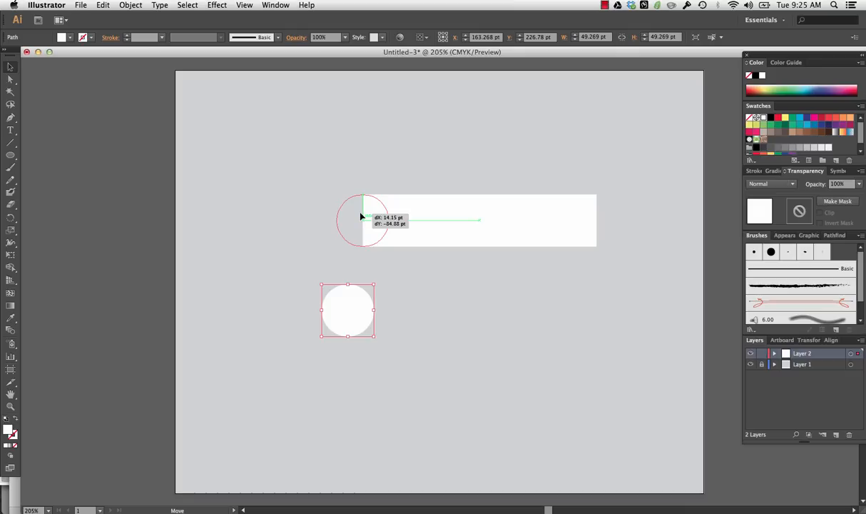
left_click_drag(361, 216, 362, 217)
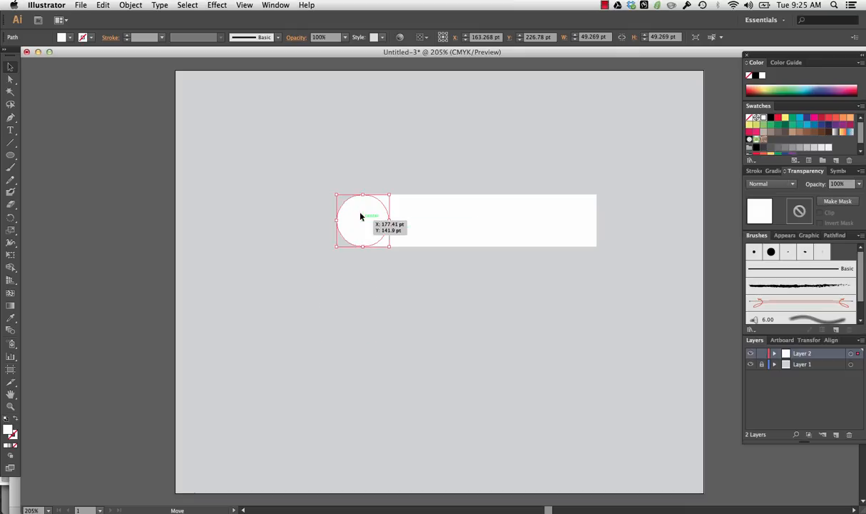
left_click(310, 312)
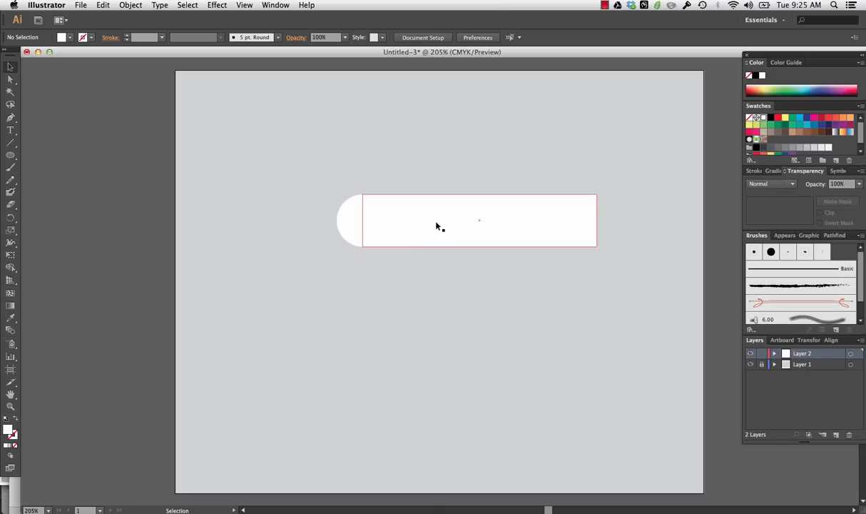
left_click_drag(437, 226, 465, 227)
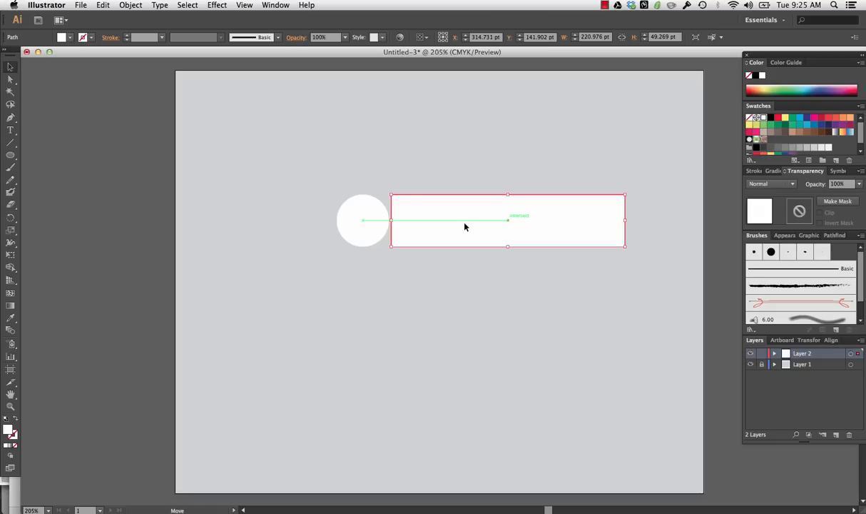
key("a")
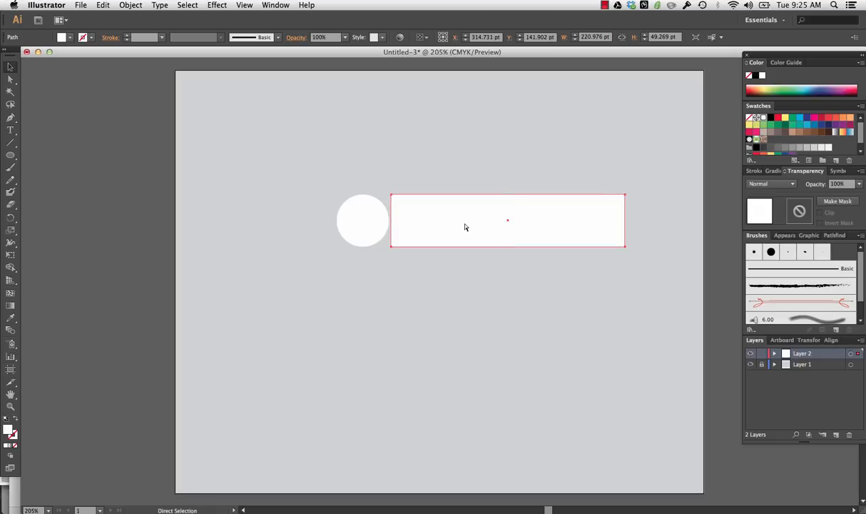
key("super+z")
key("v")
left_click(321, 146)
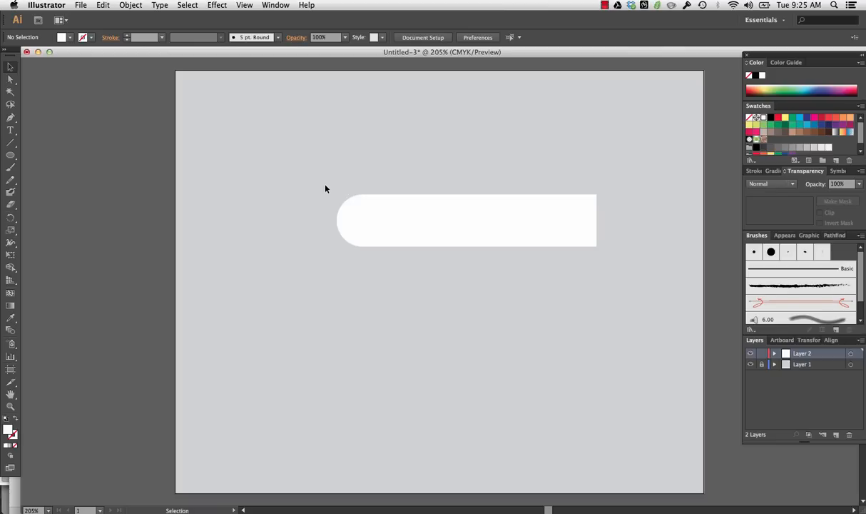
Merge the circle and the white rectangle into one shape with the Pathfinder Unite mode
left_click_drag(325, 187, 623, 269)
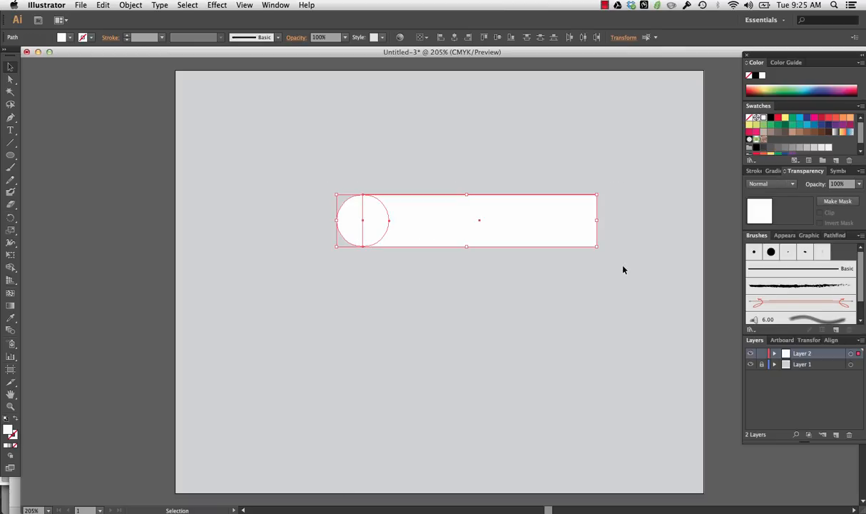
left_click(276, 5)
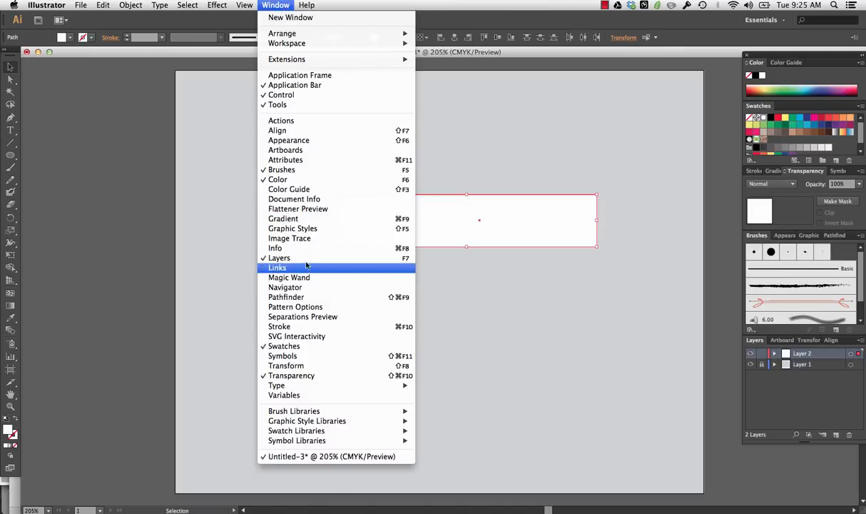
left_click(305, 297)
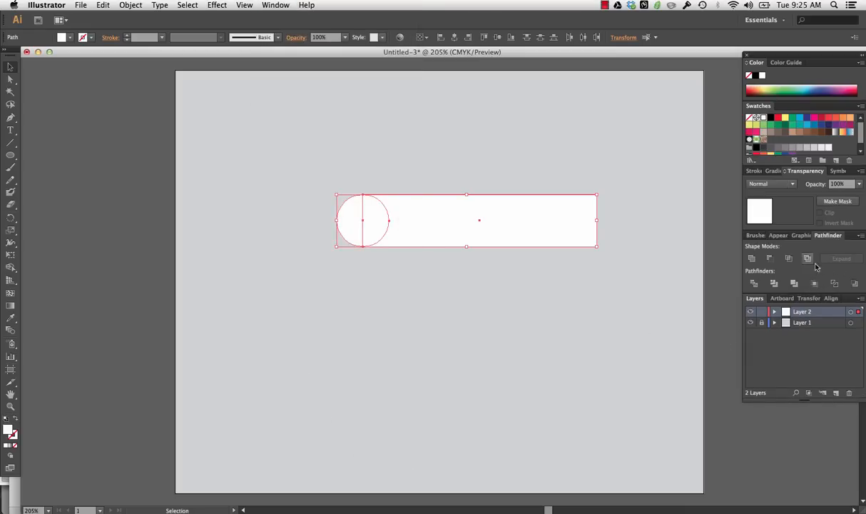
left_click(753, 260)
left_click(606, 344)
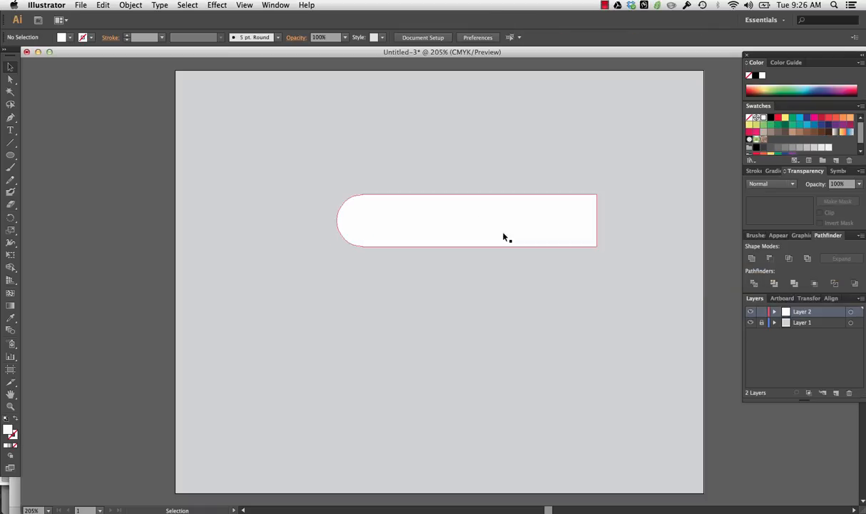
Move the united white shape to the upper part of the gray background
left_click_drag(479, 216, 471, 165)
left_click(470, 276)
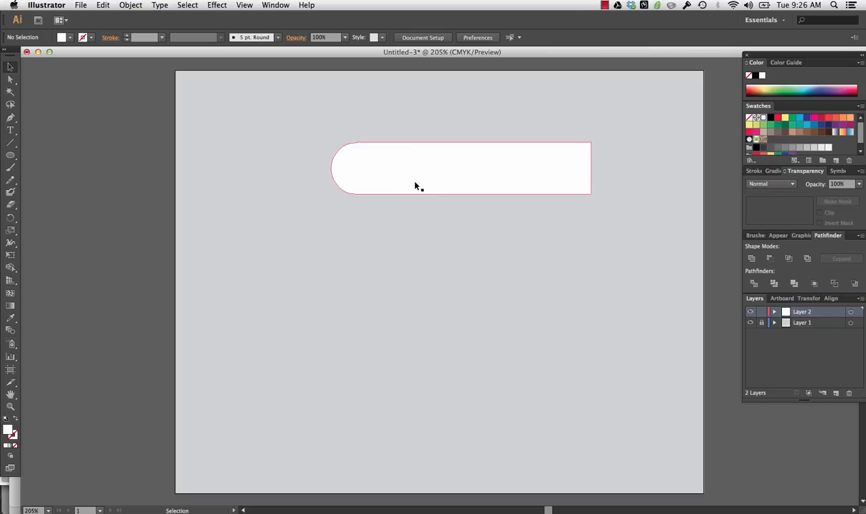
left_click_drag(411, 172, 426, 171)
left_click(436, 265)
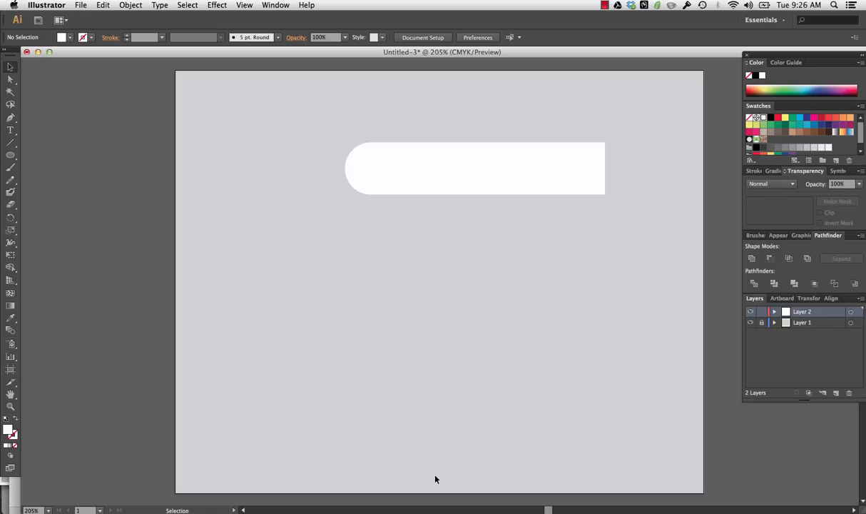
Apply a linear white-to-black gradient fill to the rounded shape
left_click(459, 173)
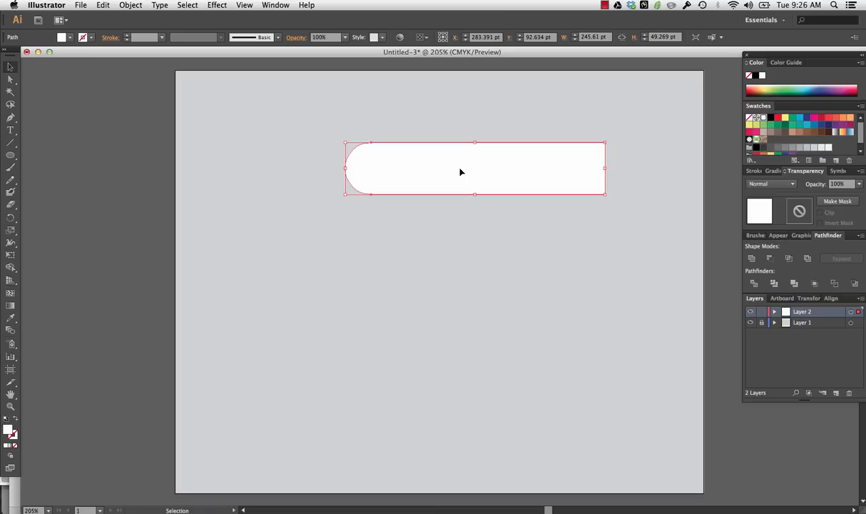
left_click(778, 171)
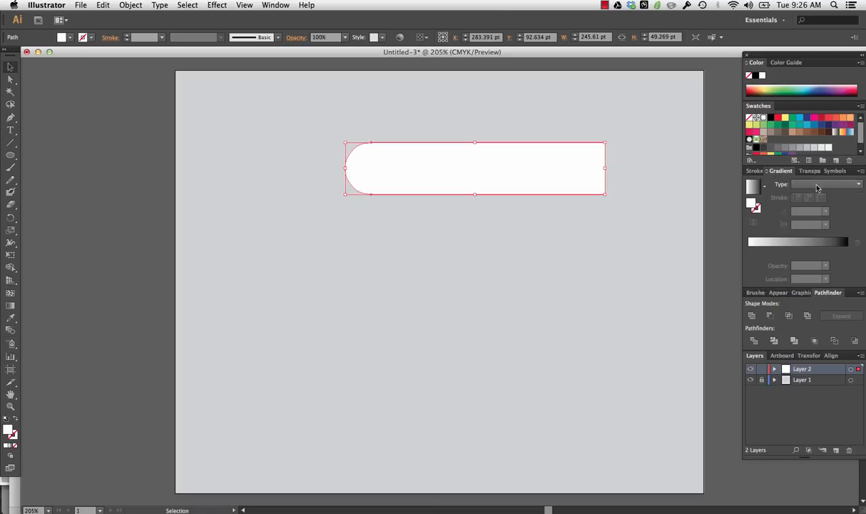
left_click(810, 185)
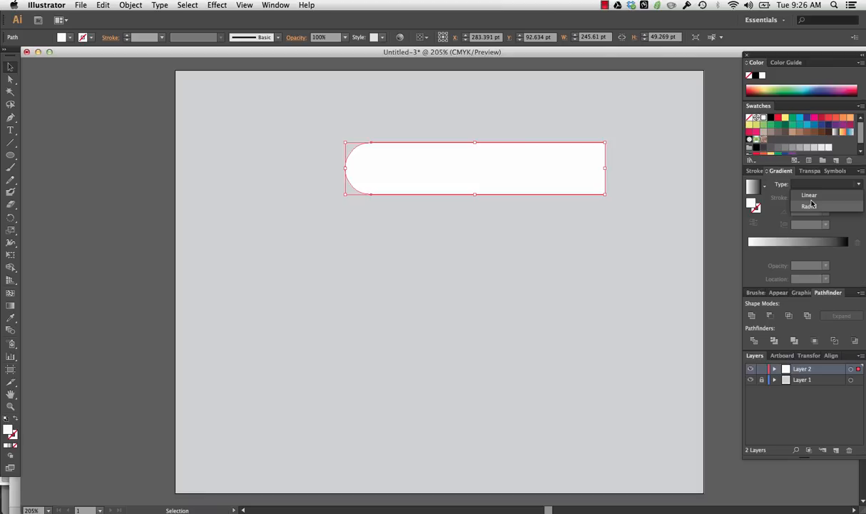
left_click(810, 195)
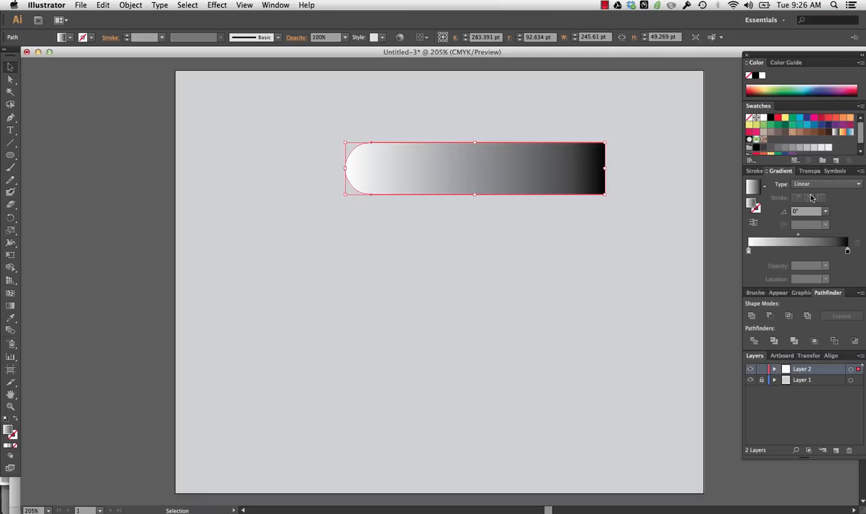
left_click(676, 279)
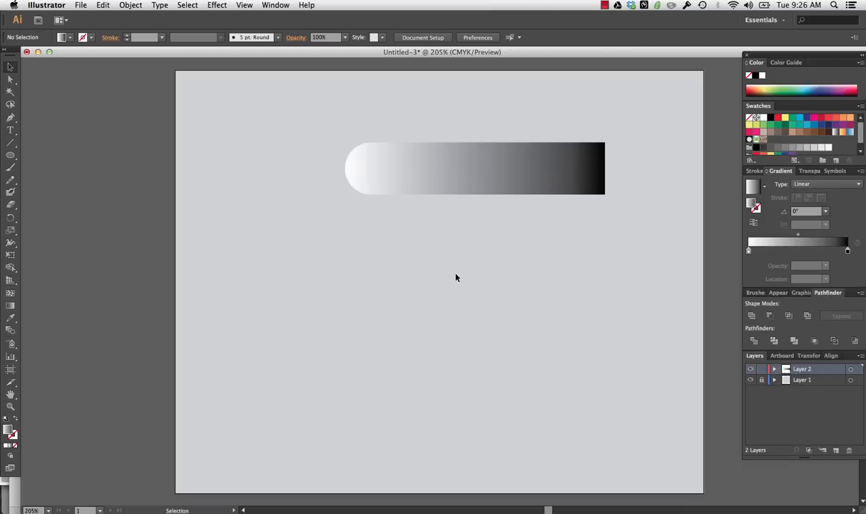
Change the black end stop of the shape's gradient to the light gray swatch matching the background
left_click(470, 177)
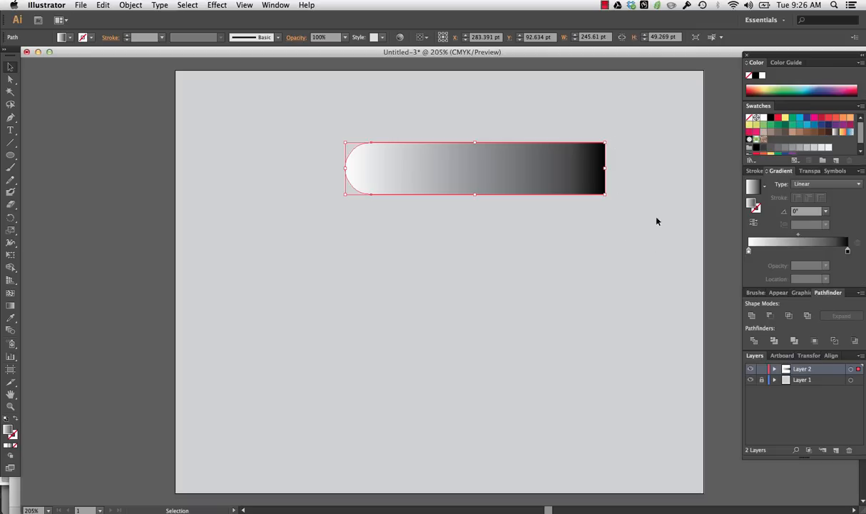
double_click(848, 254)
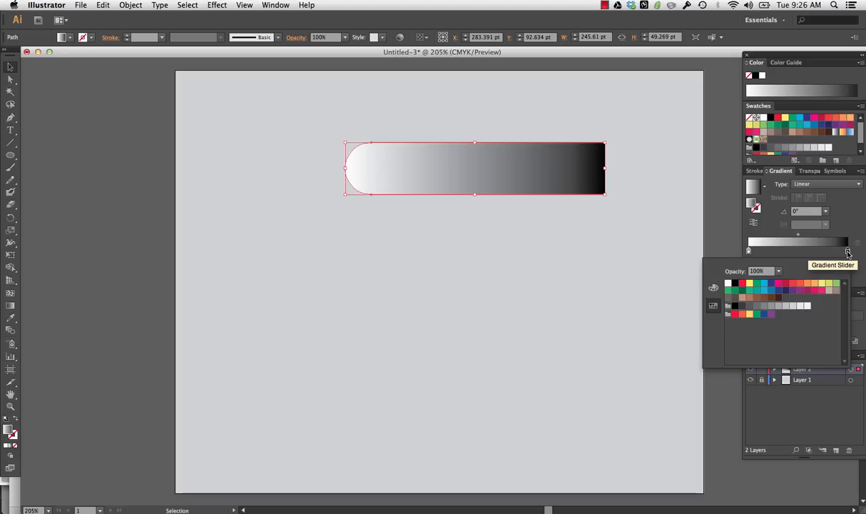
left_click(793, 309)
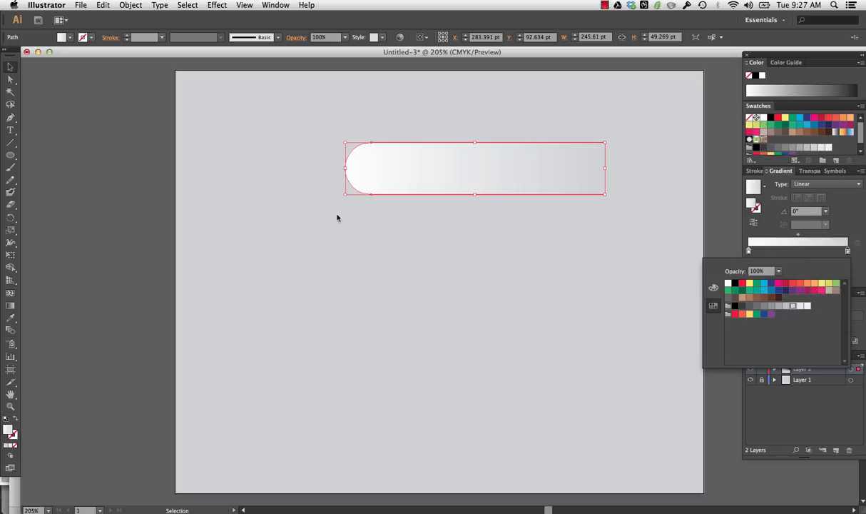
left_click(274, 205)
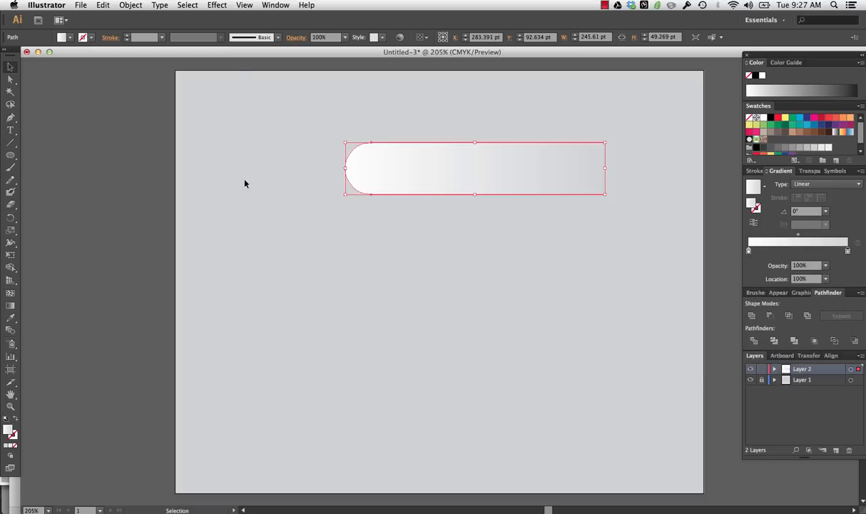
left_click(336, 128)
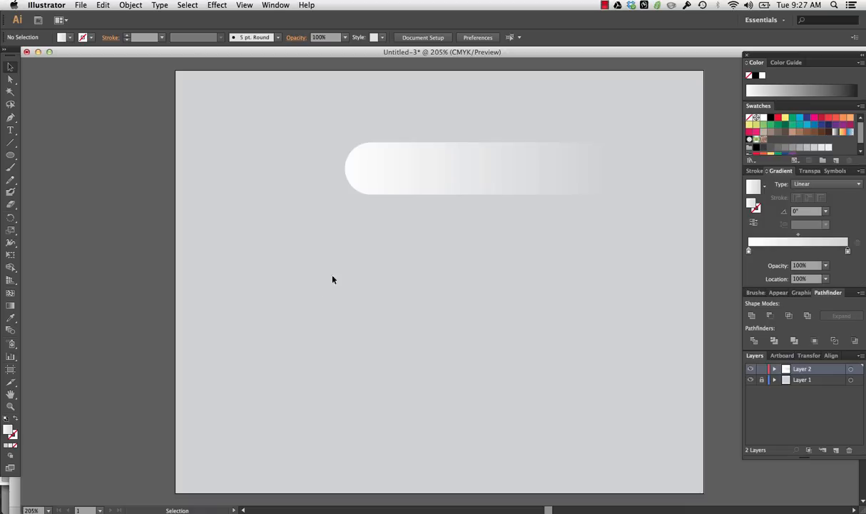
Move the gradient shape slightly up and left, and place three copies of it in a column below
left_click(413, 172)
left_click_drag(437, 163, 427, 147)
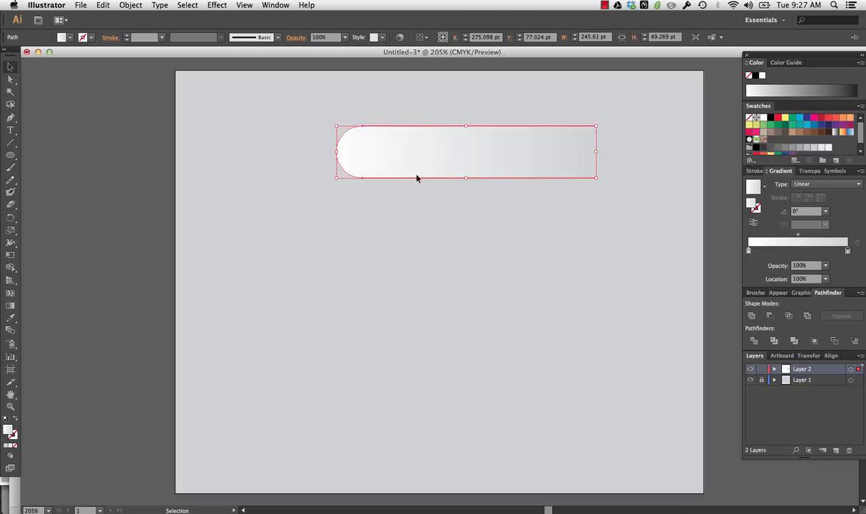
left_click(408, 199)
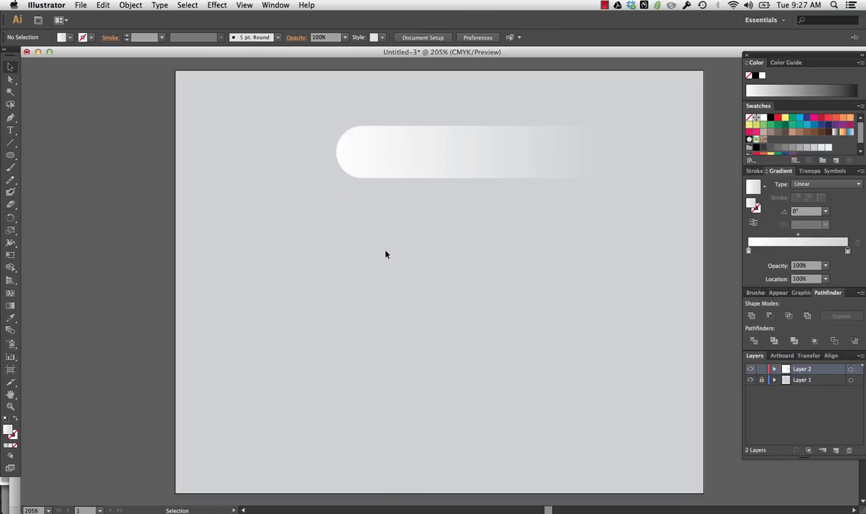
left_click(420, 165)
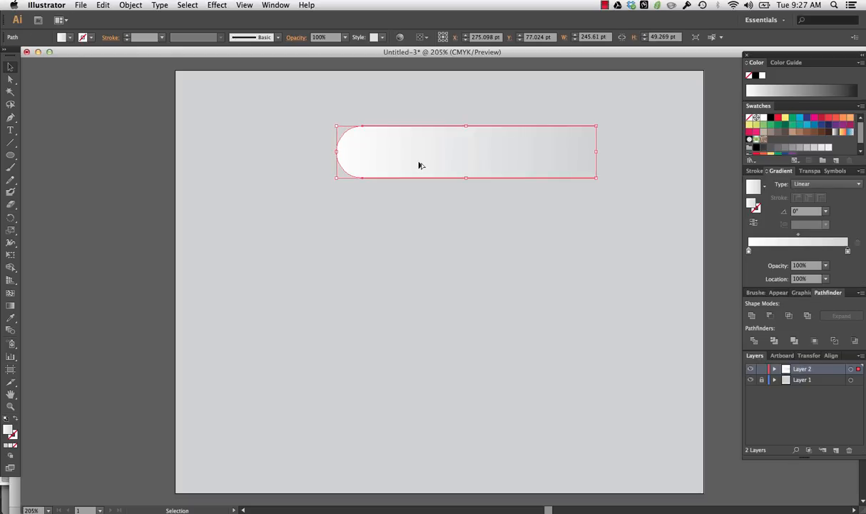
left_click_drag(419, 166, 416, 238, "alt")
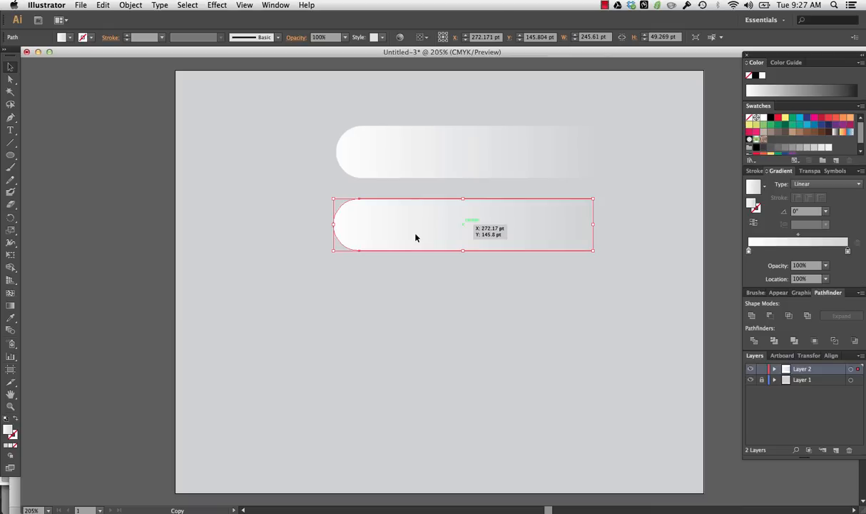
left_click_drag(416, 238, 422, 385, "alt")
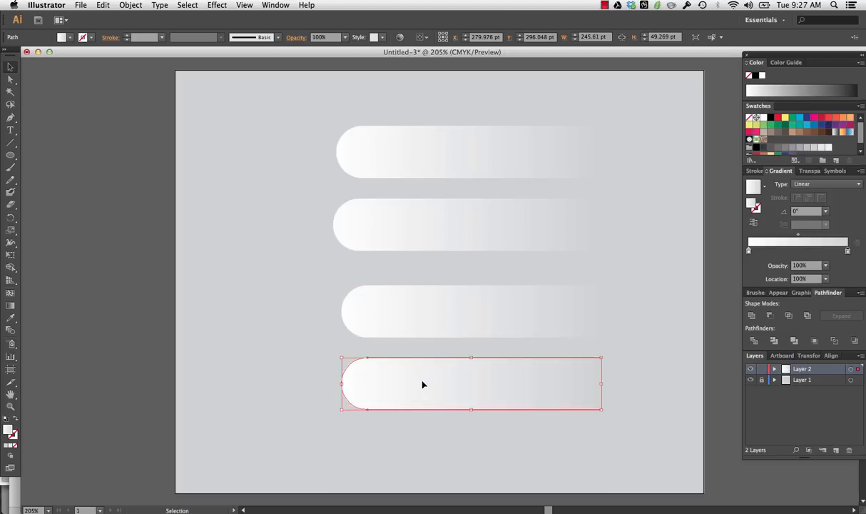
Stack the three copies directly beneath the top shape so that their long edges touch
left_click(410, 228)
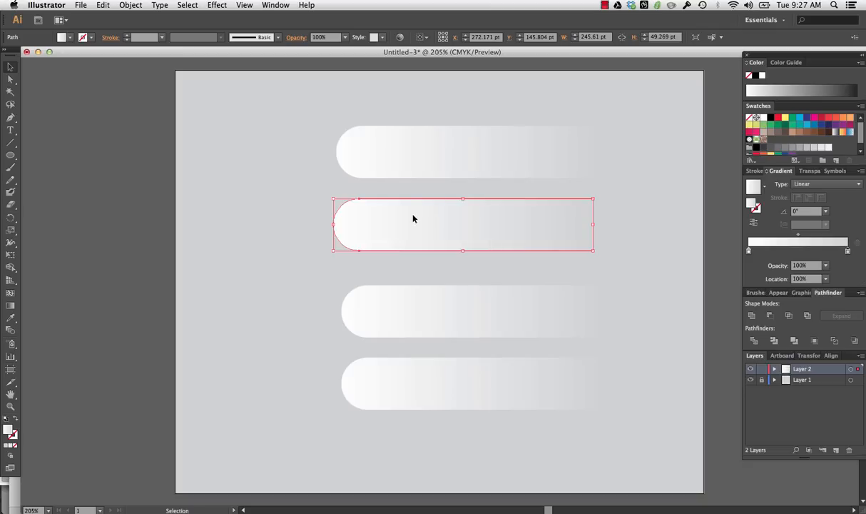
left_click_drag(411, 218, 414, 197)
left_click(405, 242)
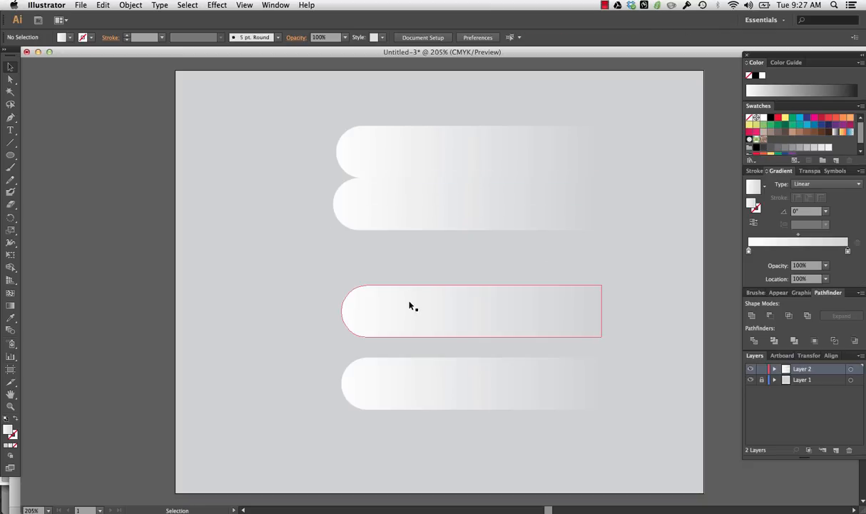
left_click_drag(411, 305, 398, 268)
left_click(342, 342)
left_click_drag(441, 388, 436, 312)
left_click(376, 405)
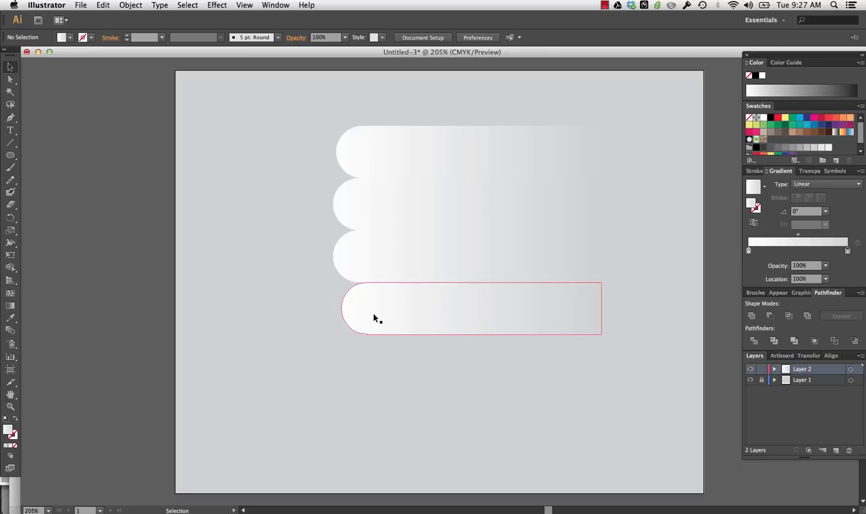
left_click(373, 317)
left_click_drag(379, 317, 374, 314)
left_click(350, 385)
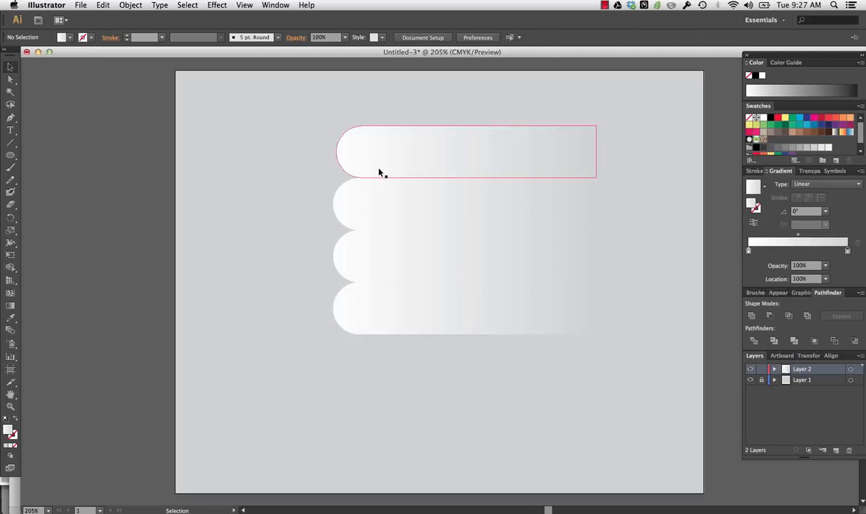
Realign the lower three shapes edge to edge with their rounded ends flush with the top shape's rounded end
mouse_move(377, 201)
left_mouse_down()
mouse_move(366, 204)
mouse_move(376, 204)
left_mouse_up()
left_click(377, 251)
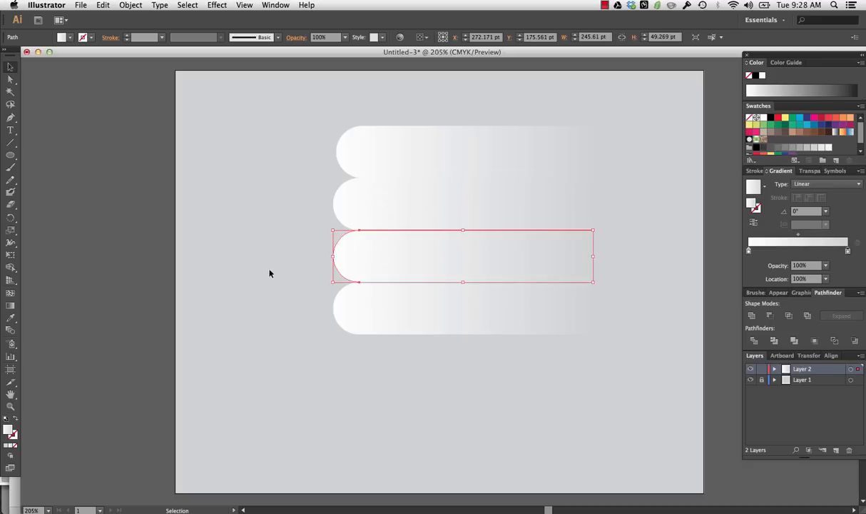
left_click_drag(266, 271, 448, 402)
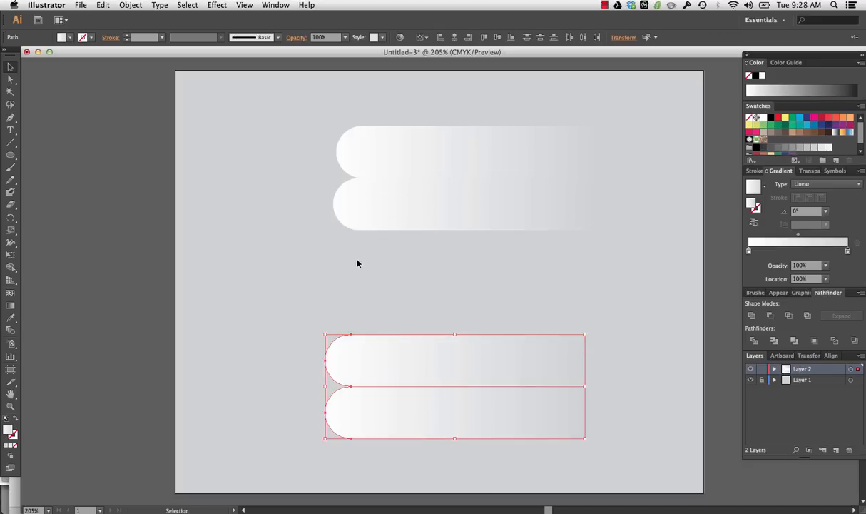
left_click(357, 262)
mouse_move(451, 214)
left_mouse_down()
mouse_move(426, 214)
mouse_move(450, 214)
left_mouse_up()
left_click_drag(406, 338, 415, 245)
left_click(383, 343)
left_click_drag(392, 404, 404, 304)
left_click(382, 368)
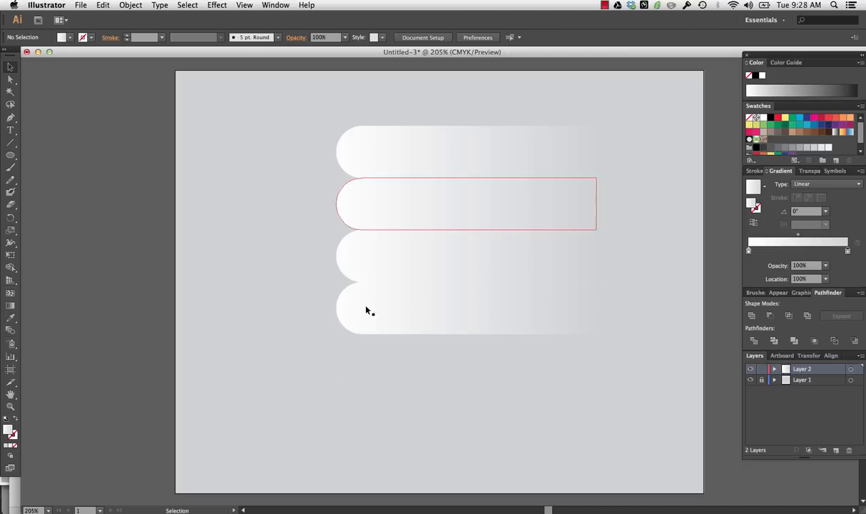
Turn the second shape from the top around so that its rounded end faces right, within the stack's width
left_click(376, 205)
left_click(278, 231)
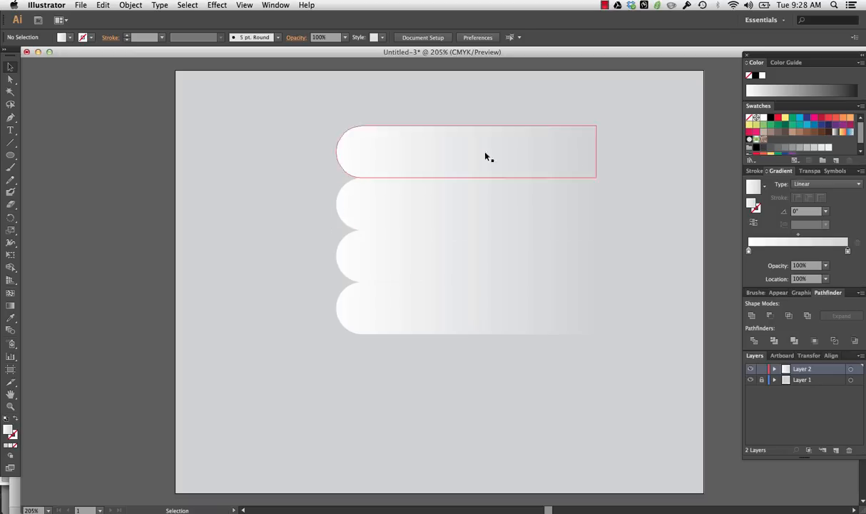
left_click(400, 202)
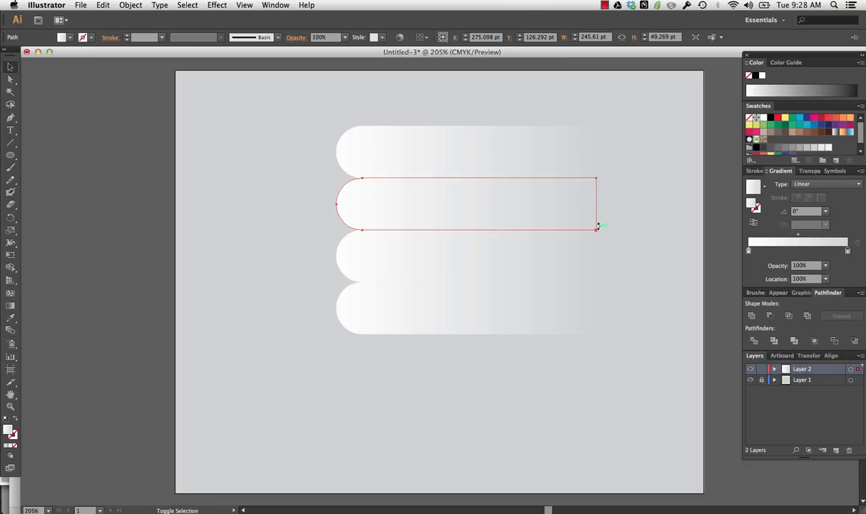
left_click_drag(597, 226, 384, 208)
left_click(278, 248)
Turn the bottom shape around so that its rounded end faces right, in line with the second shape
left_click(456, 307)
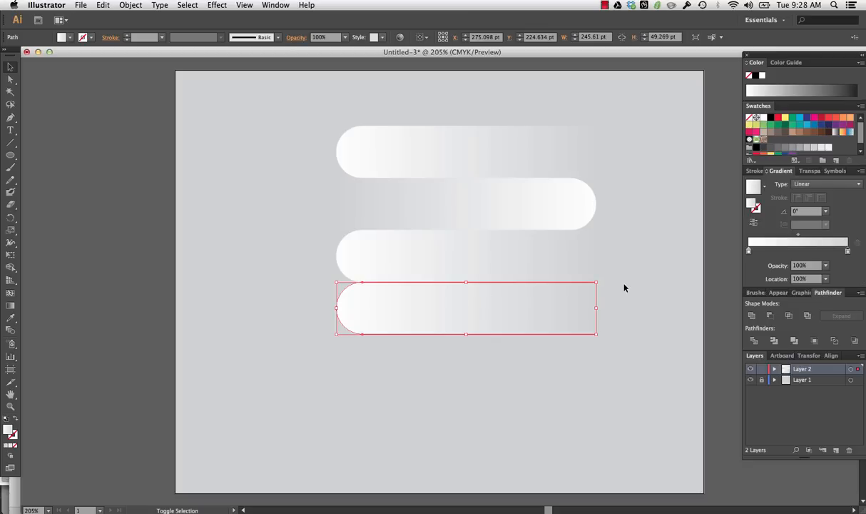
left_click_drag(600, 307, 385, 315)
left_click(403, 388)
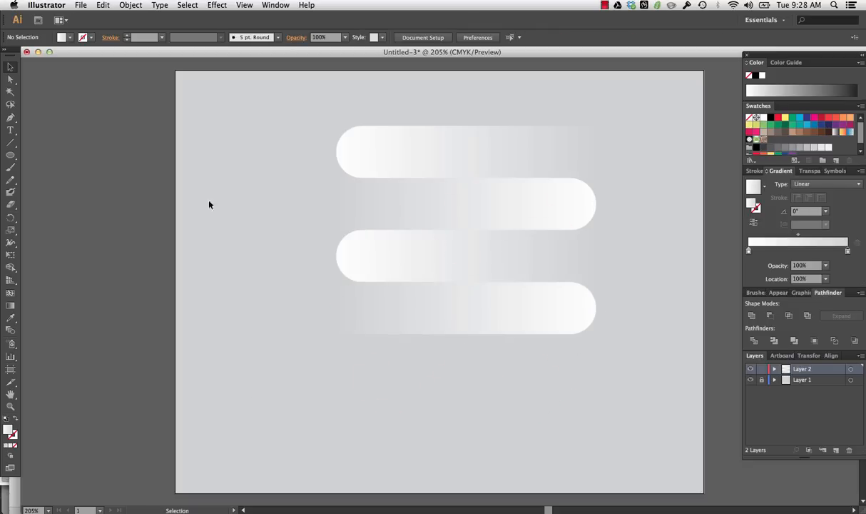
Move all four stacked shapes together down and slightly left, nearer the middle of the artboard
left_click_drag(296, 108, 584, 363)
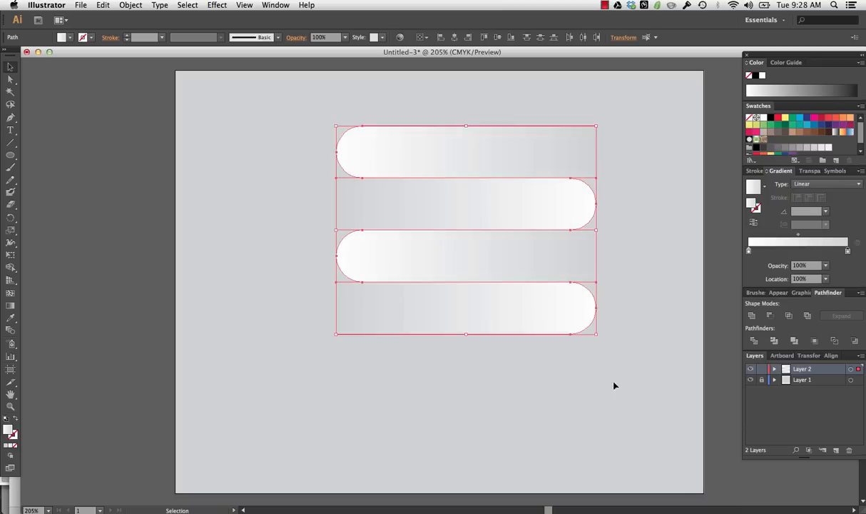
left_click(272, 195)
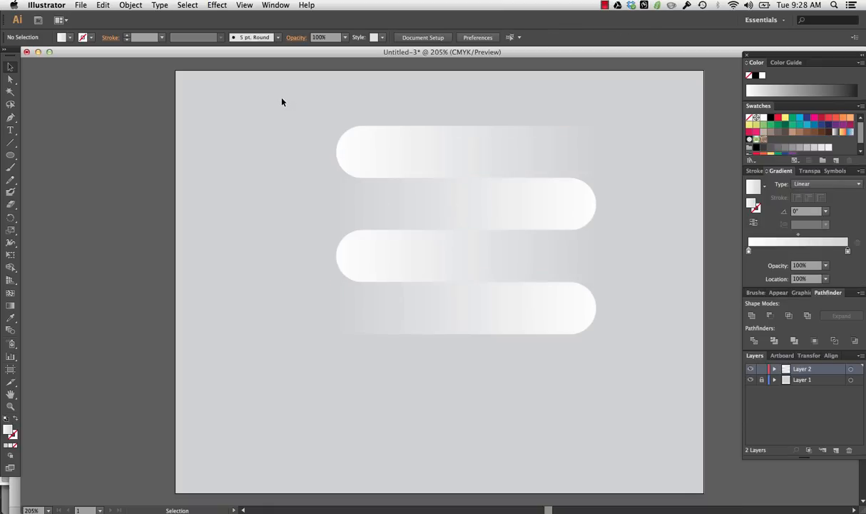
left_click_drag(282, 100, 644, 367)
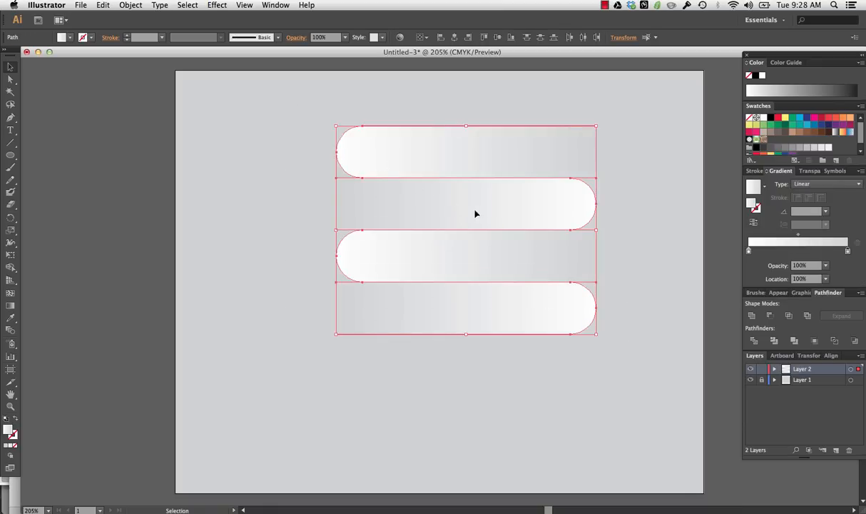
left_click_drag(473, 213, 455, 260)
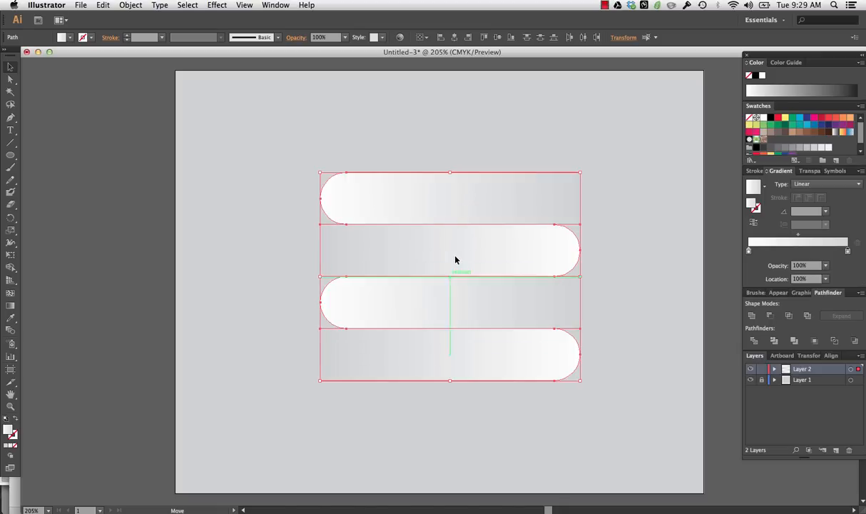
left_click(264, 303)
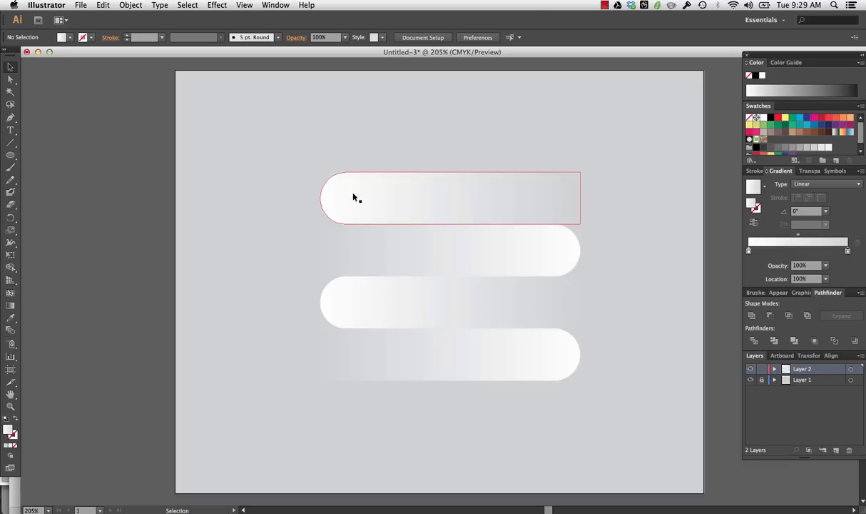
Draw a circle about 44 pt in diameter above and to the left of the stacked shapes
left_click(10, 155)
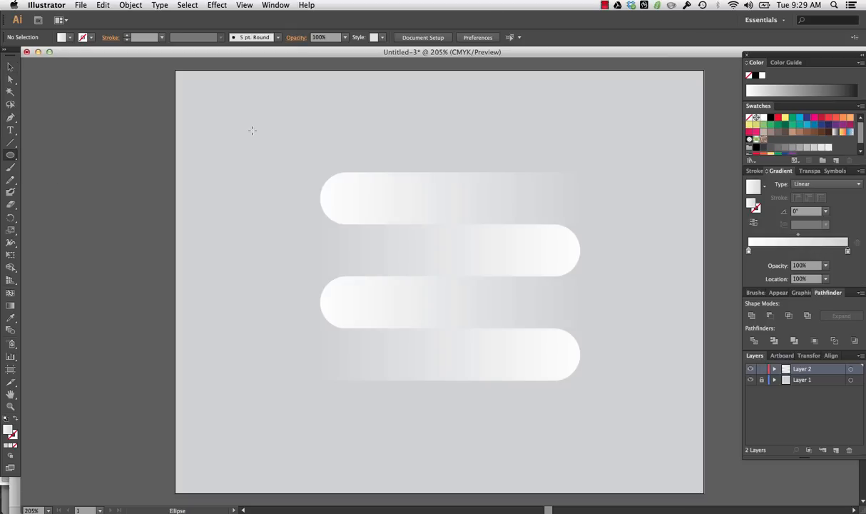
left_click_drag(252, 131, 299, 176)
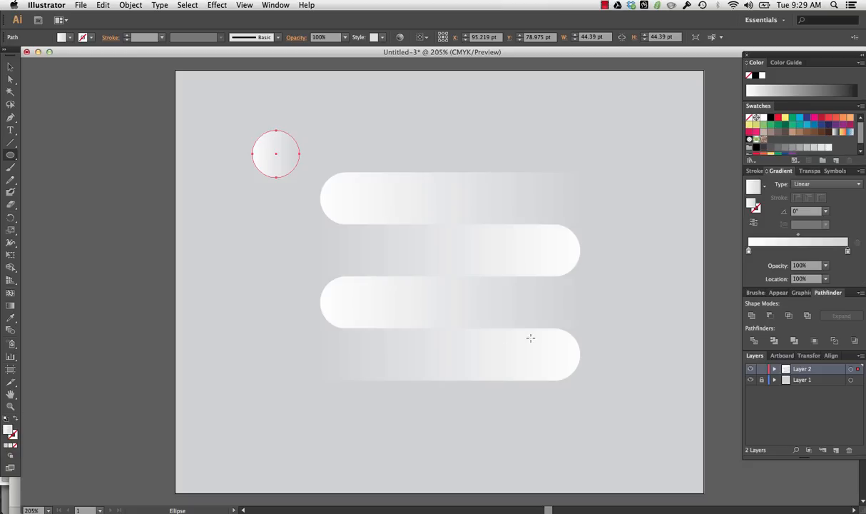
Fill the circle with CMYK Cyan and center it inside the rounded left end of the top bar
left_click(800, 117)
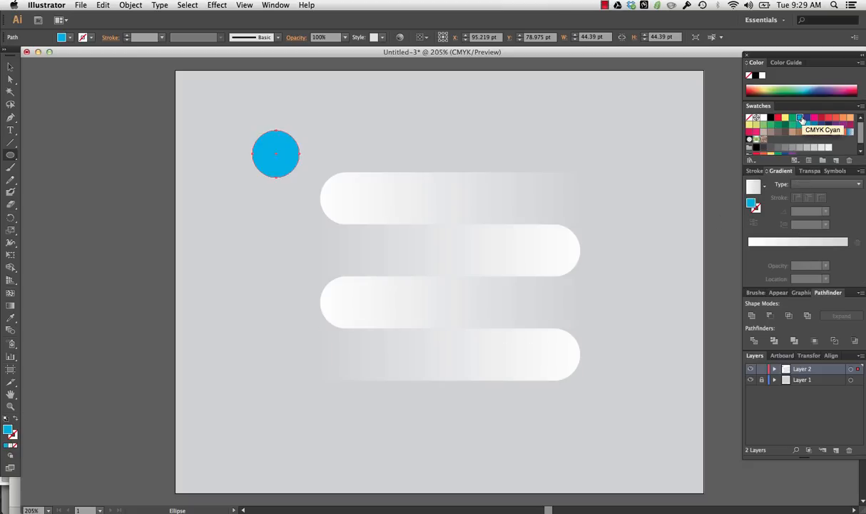
left_click(10, 66)
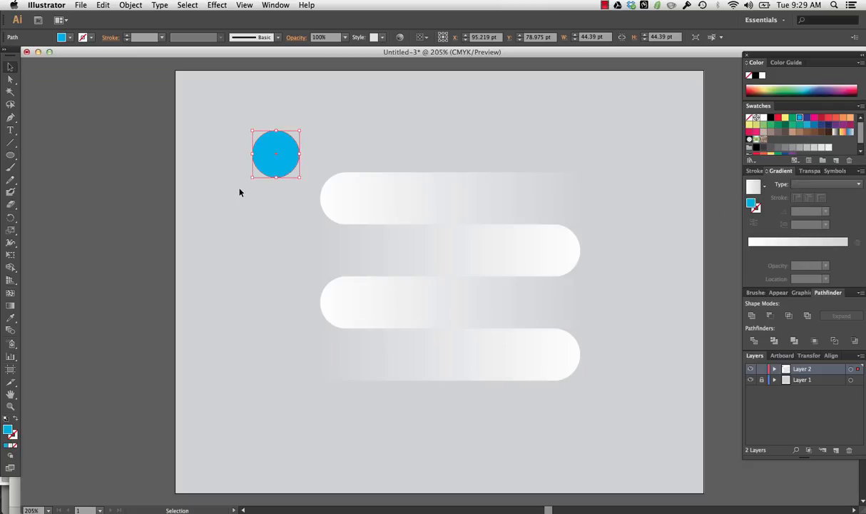
left_click_drag(277, 149, 347, 194)
left_click(277, 231)
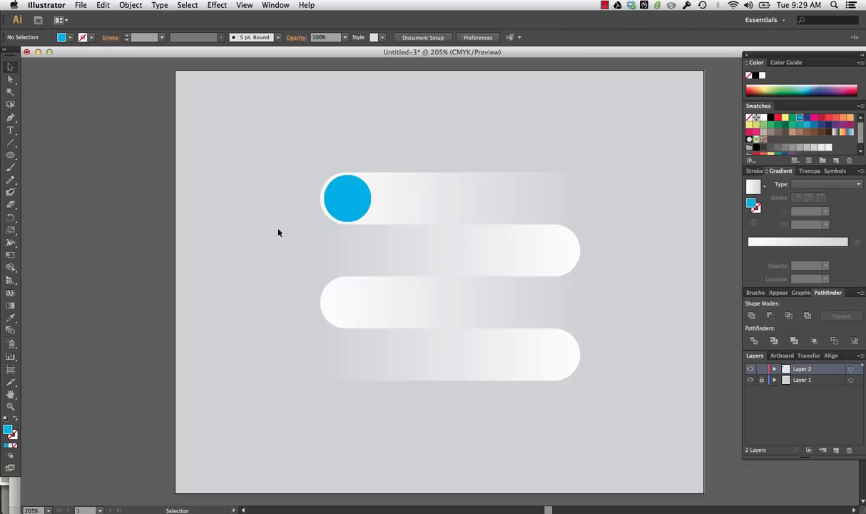
left_click(337, 203)
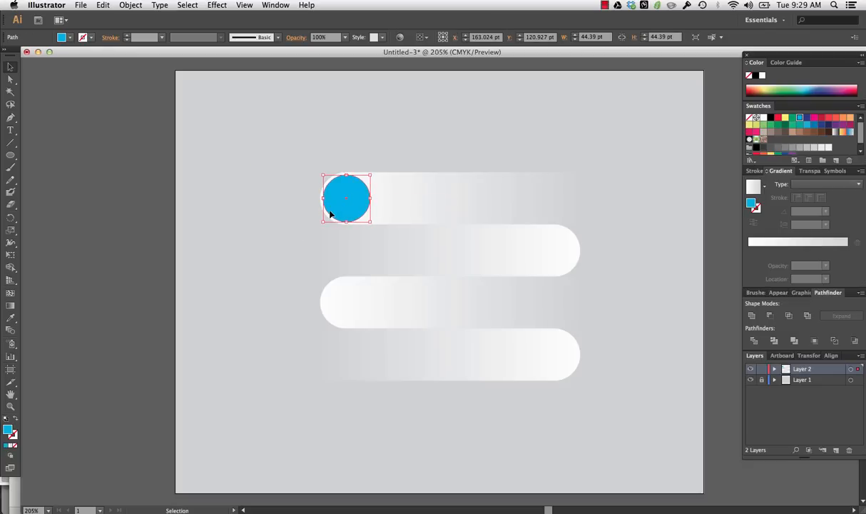
left_click(261, 228)
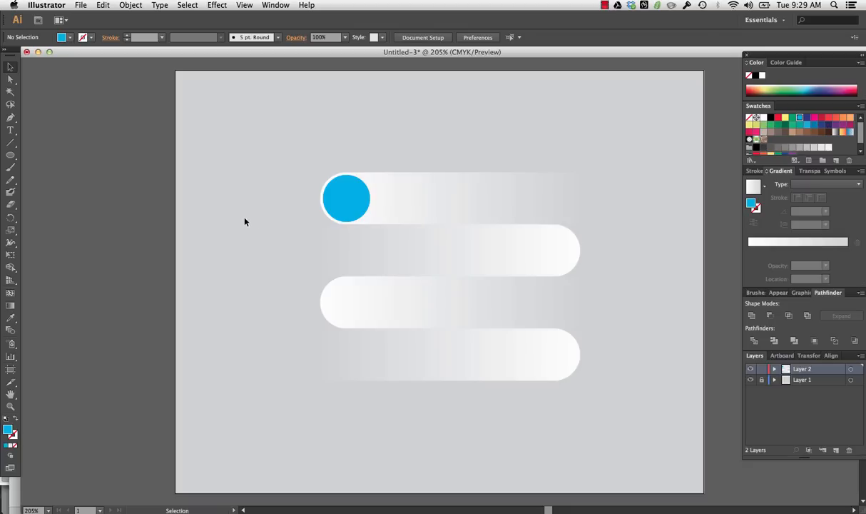
Duplicate the cyan circle and place the copy on the empty background just above the top bar
left_click(339, 210)
key("a")
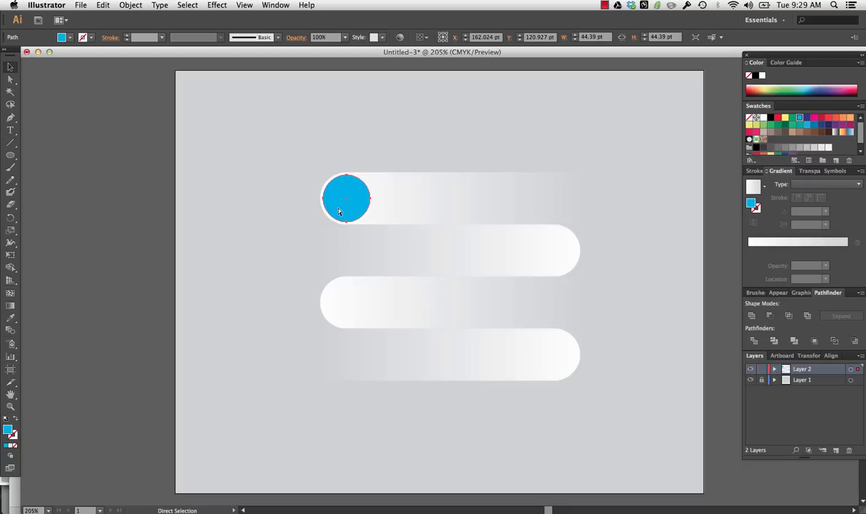
left_click(265, 201)
key("v")
left_click(325, 198)
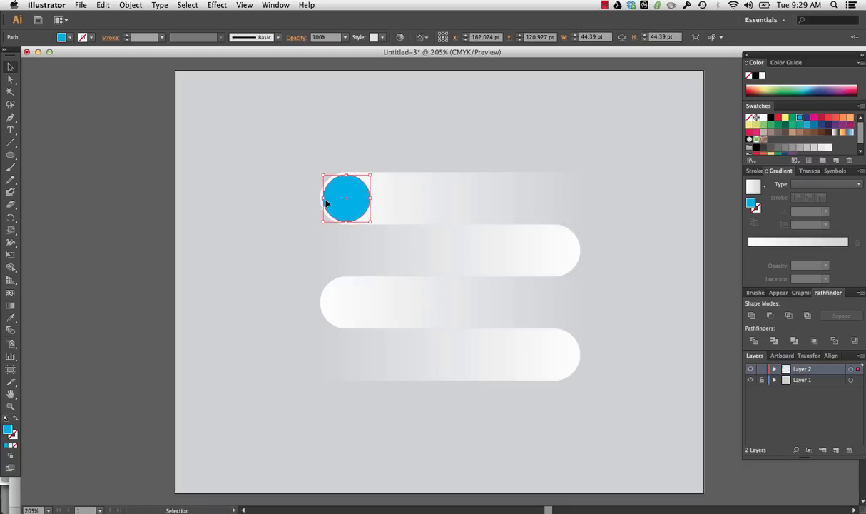
left_click_drag(350, 194, 364, 117)
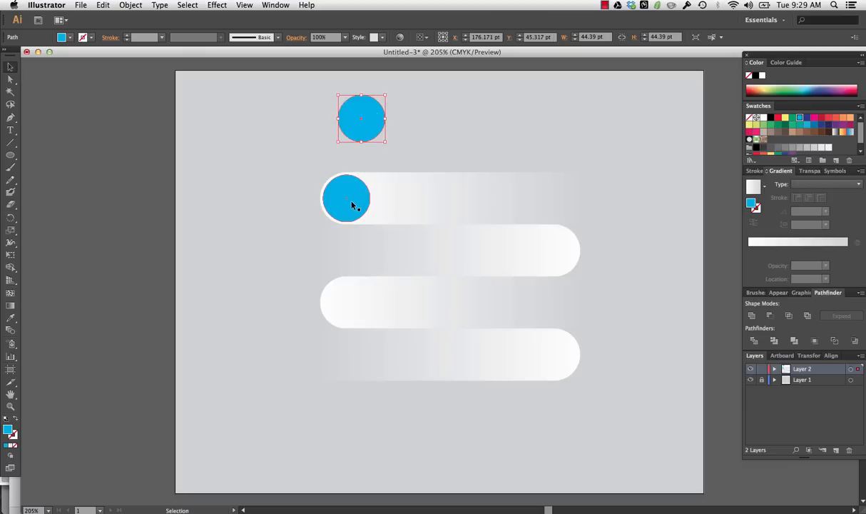
mouse_move(352, 206)
left_mouse_down()
mouse_move(430, 121)
mouse_move(356, 197)
mouse_move(422, 149)
mouse_move(289, 215)
mouse_move(384, 169)
mouse_move(356, 197)
left_mouse_up()
key("shift+super+a")
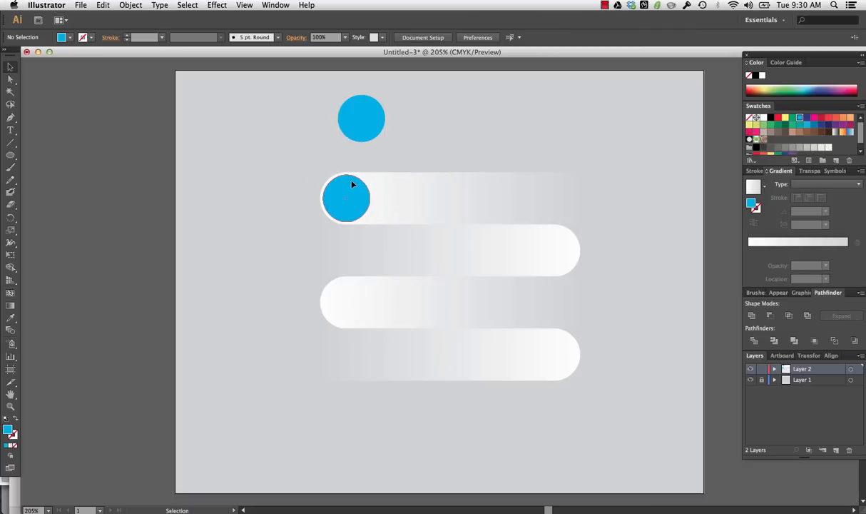
Fill the circle copy above the bars with the white-to-black linear gradient swatch
left_click(376, 114)
left_click(280, 157)
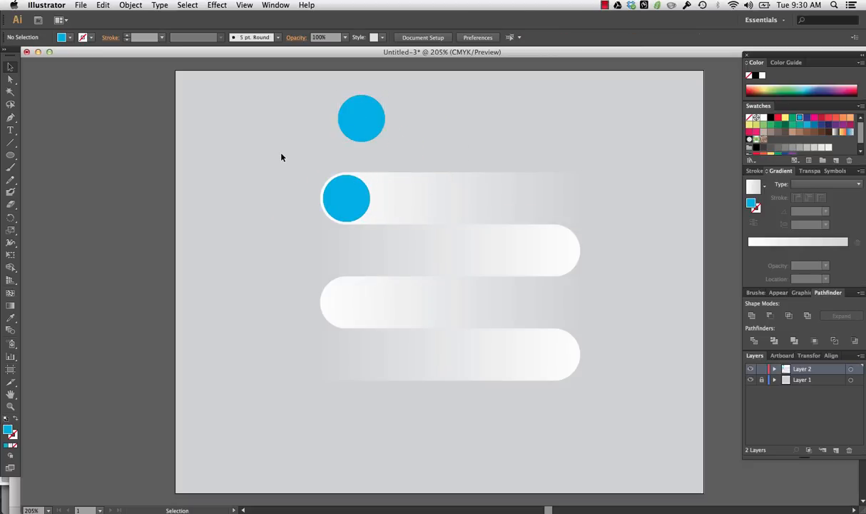
left_click(361, 130)
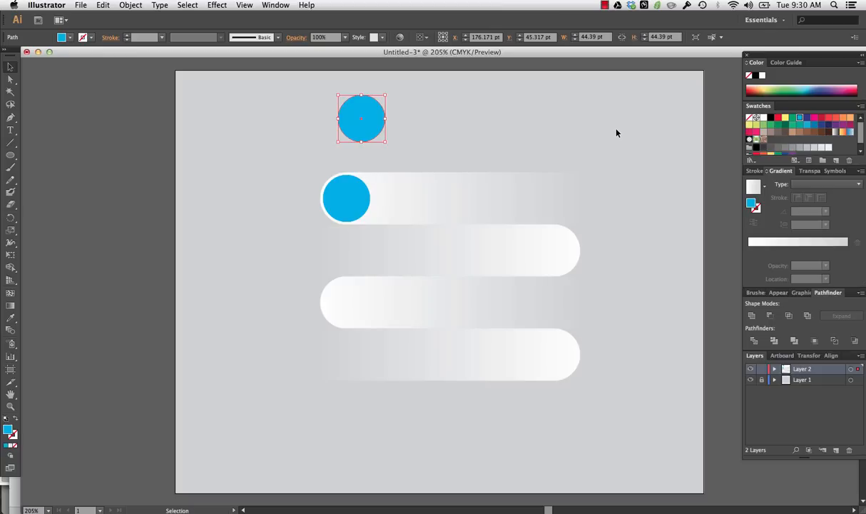
left_click(836, 134)
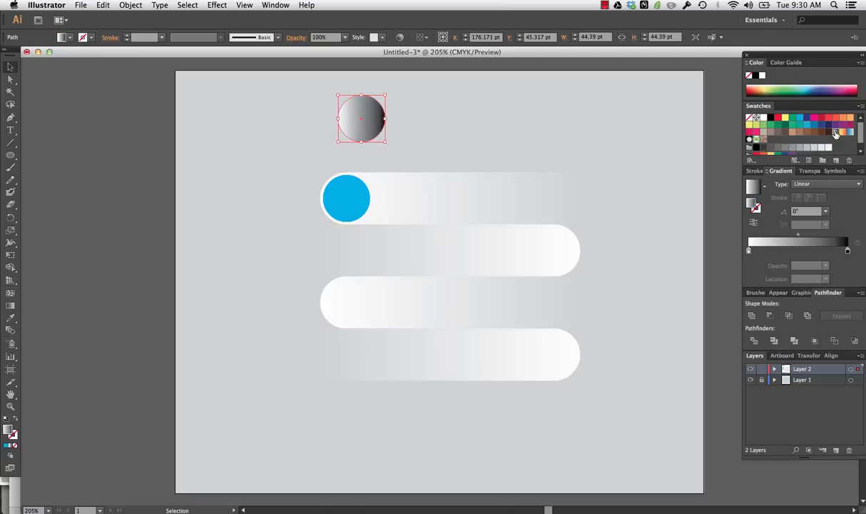
left_click(492, 139)
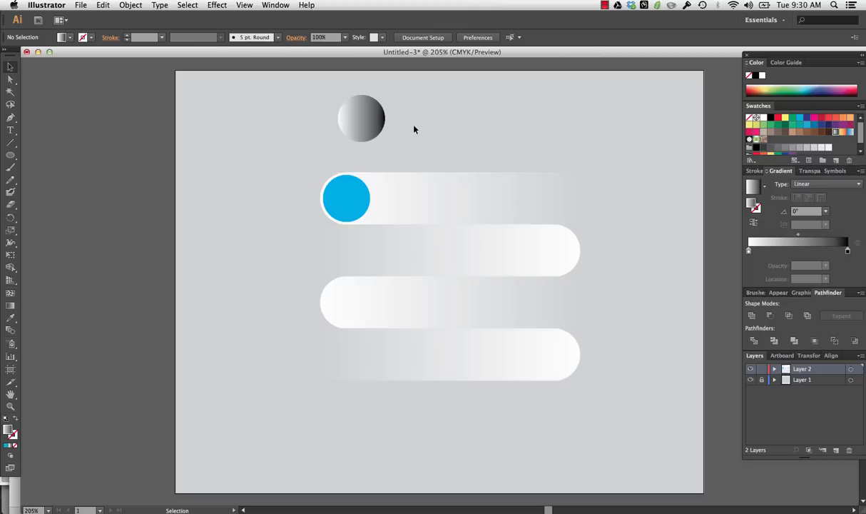
Duplicate the gradient circle to its right and make one of the two a smaller circle, about 36 pt, inside the other
left_click(374, 125)
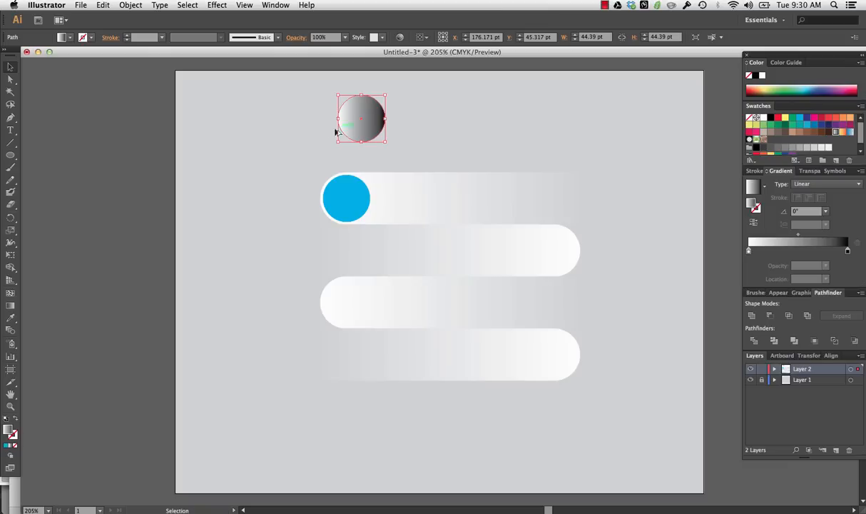
left_click_drag(342, 123, 412, 126)
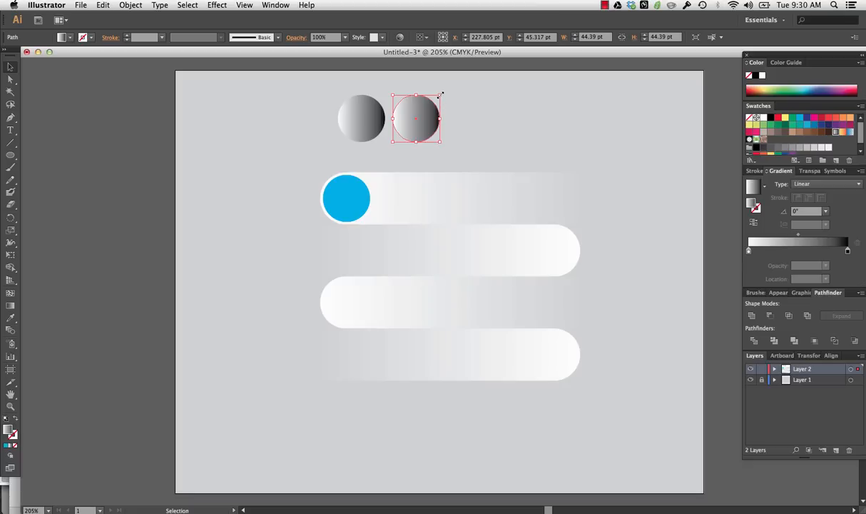
left_click_drag(441, 94, 415, 119)
left_click(463, 122)
left_click(494, 137)
left_click(412, 118)
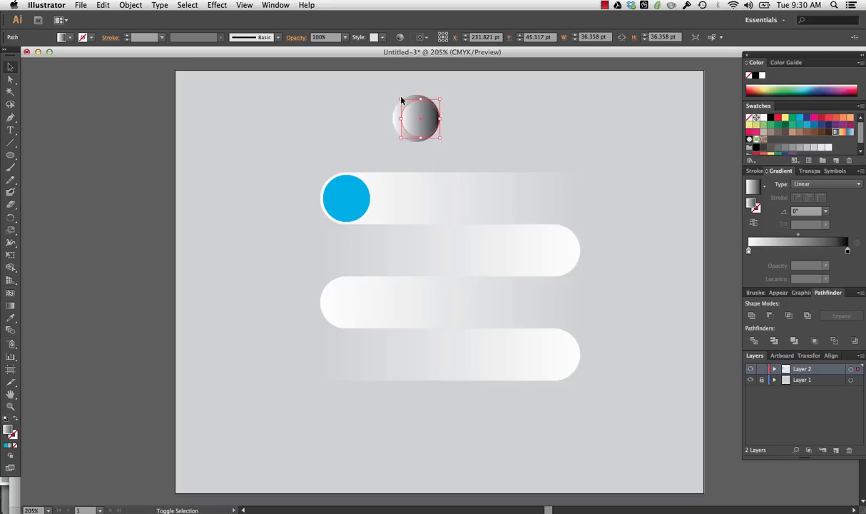
Resize the inner gradient circle to about 38 pt in diameter, offset toward the outer circle's right edge
left_click_drag(398, 98, 428, 119)
left_click(462, 113)
left_click(429, 117)
left_click(471, 120)
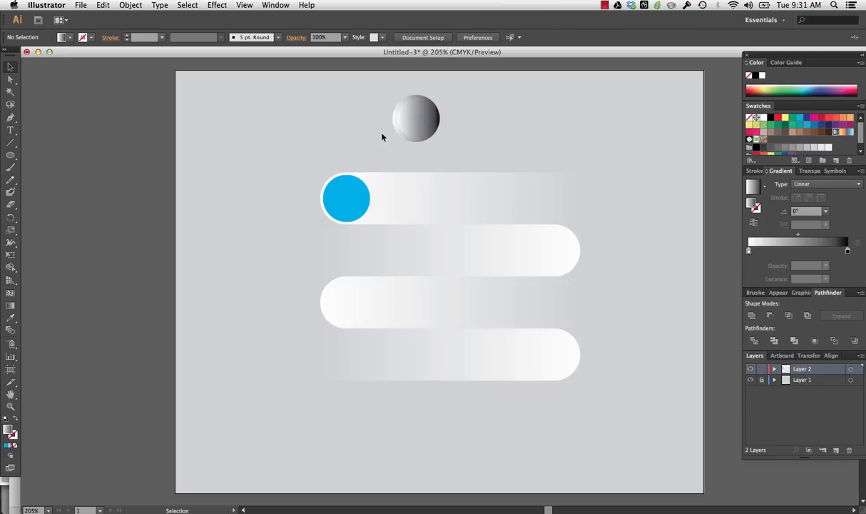
left_click(398, 123)
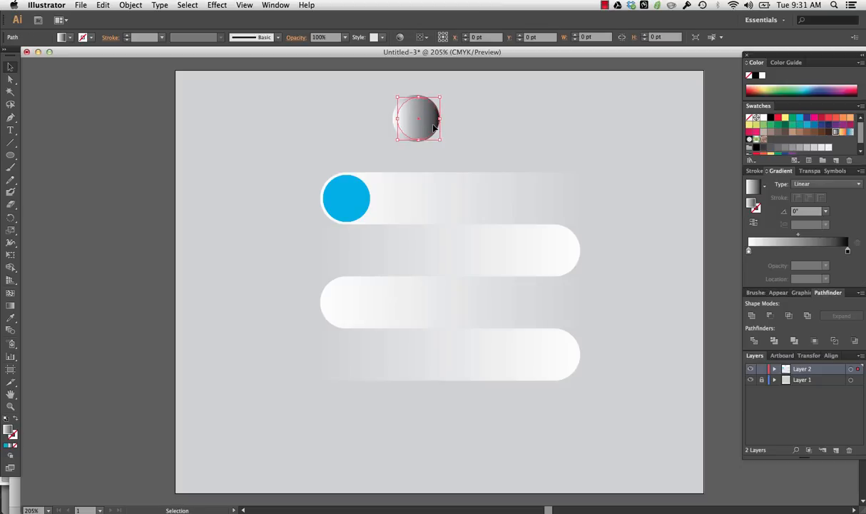
left_click_drag(442, 102, 417, 112)
left_click(454, 106)
left_click(472, 116)
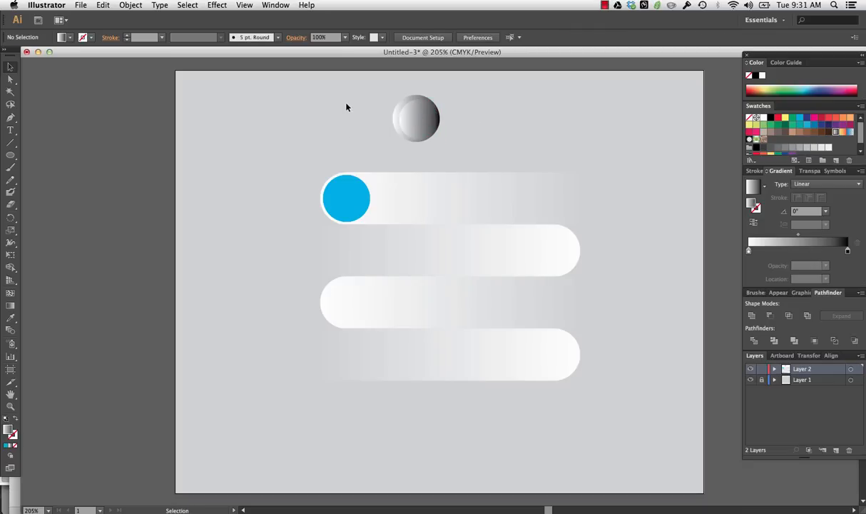
Move the two nested gradient circles together onto the cyan circle in the top bar
left_click_drag(347, 107, 348, 196)
left_click(295, 162)
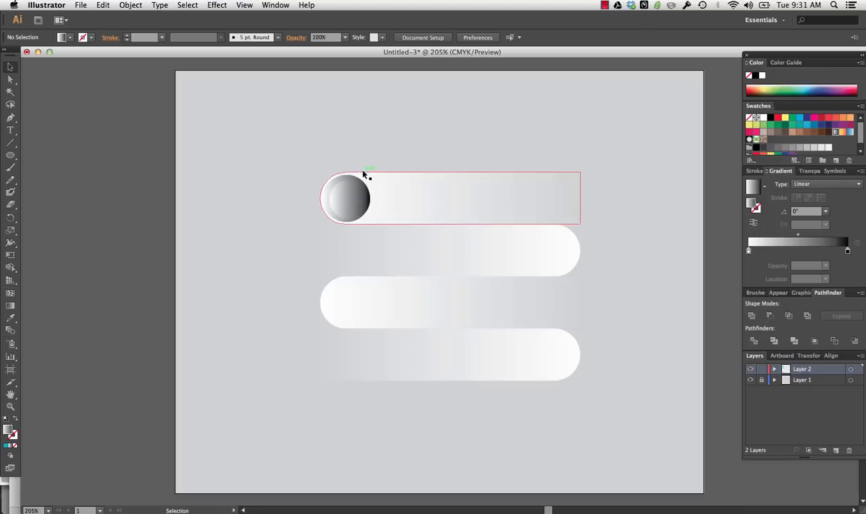
left_click(327, 195)
left_click(292, 209)
left_click(330, 203)
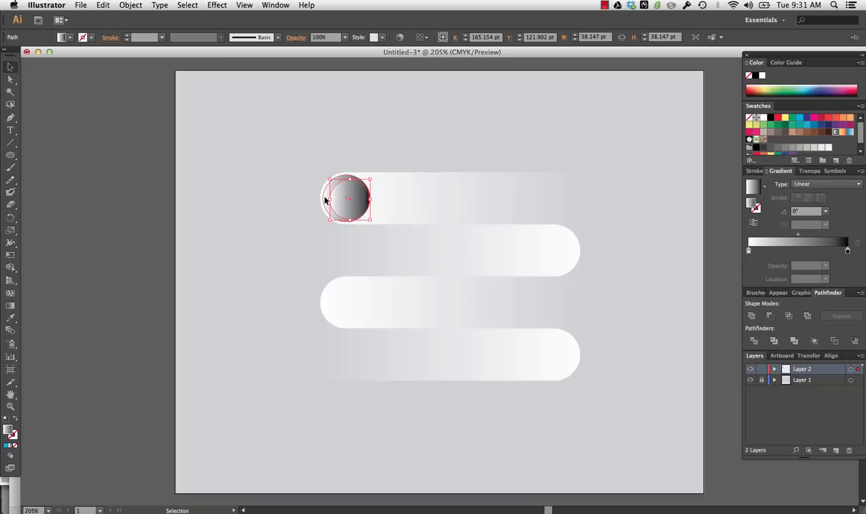
left_click(300, 199)
Select both gradient circles and move them off the cyan circle to the empty area above the top bar
left_click(332, 184)
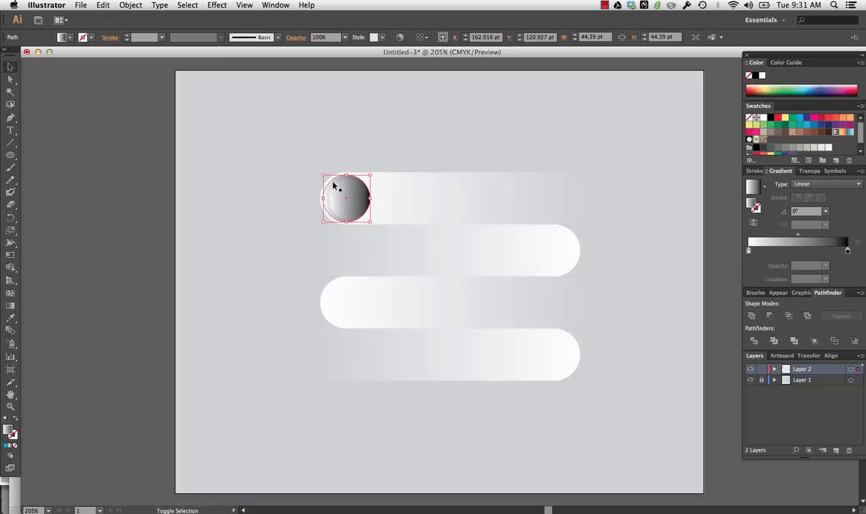
left_click(333, 185, "shift")
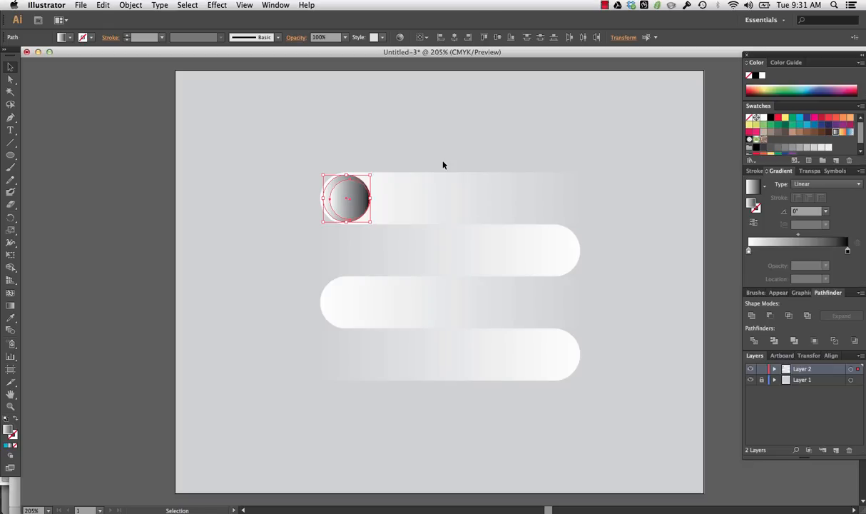
left_click_drag(353, 202, 377, 136)
left_click(450, 128)
Subtract the smaller gradient circle from the larger one with Minus Front to form a crescent-shaped ring
left_click(376, 131)
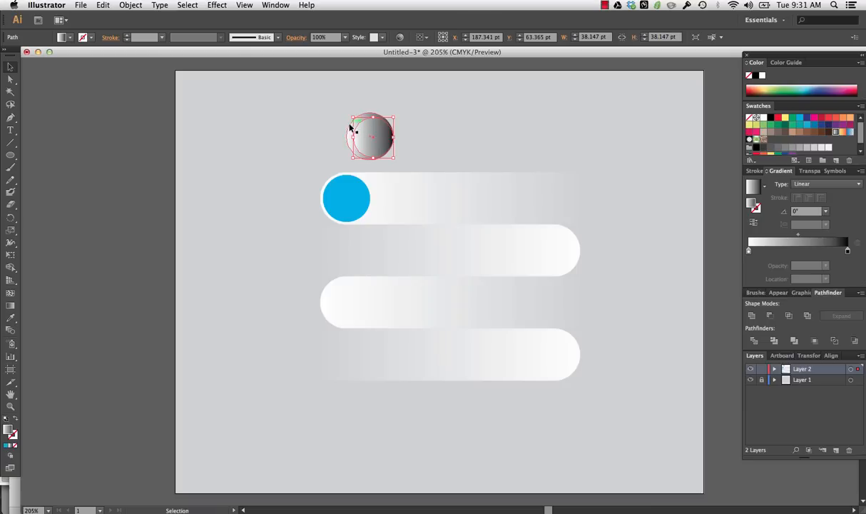
left_click(333, 132)
left_click(354, 132)
left_click(333, 139)
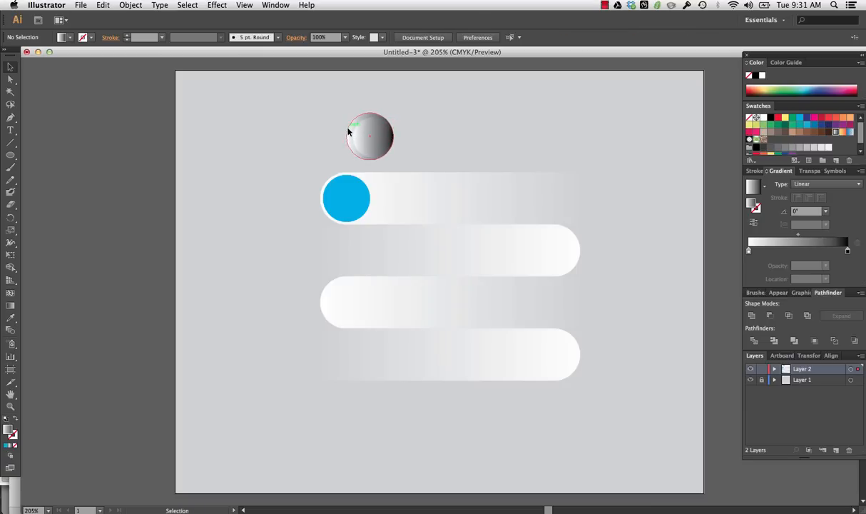
left_click(348, 129)
left_click(366, 134, "shift")
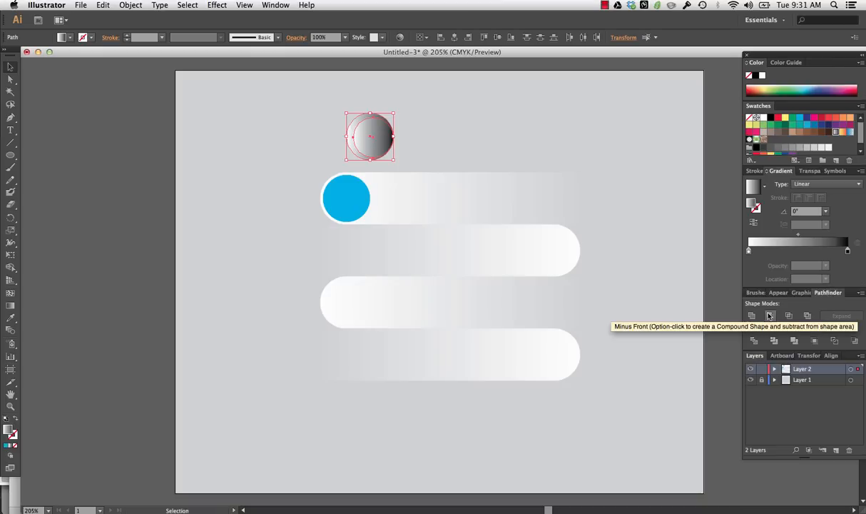
left_click(769, 316)
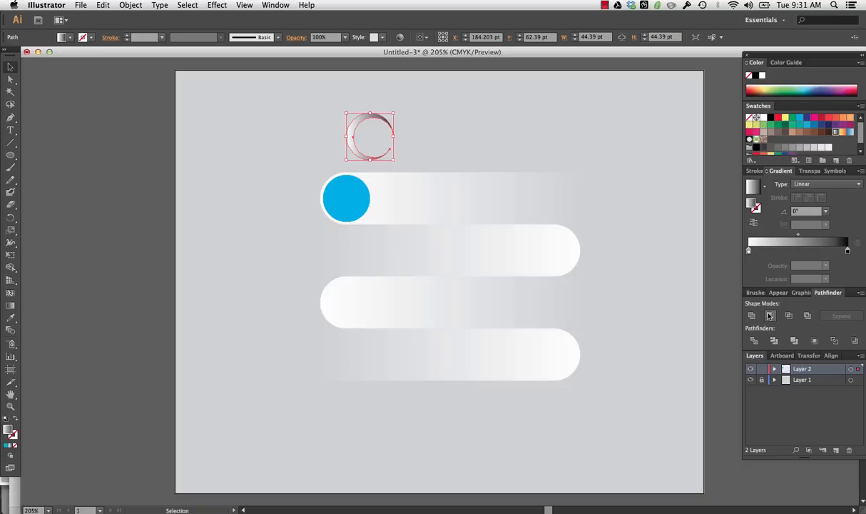
left_click(535, 115)
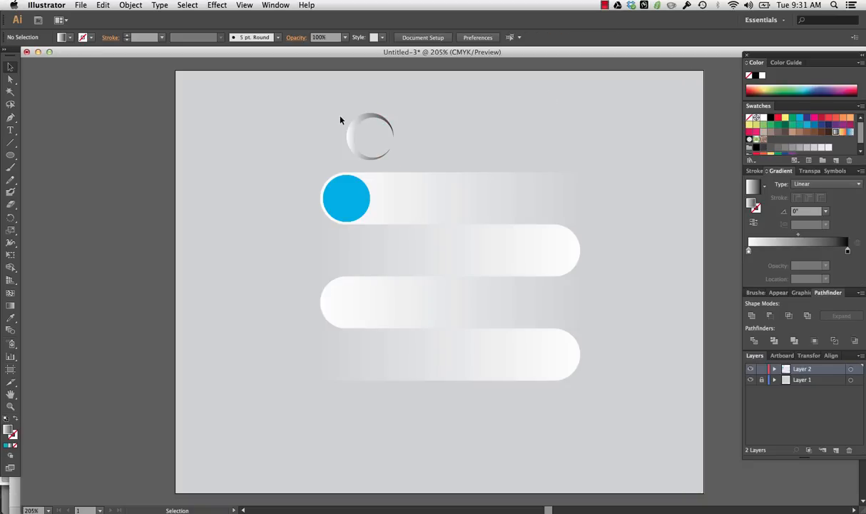
Place the gradient crescent over the cyan circle in the top bar and nudge it 1 pt left
left_click_drag(337, 113, 395, 159)
left_click_drag(361, 123, 340, 188)
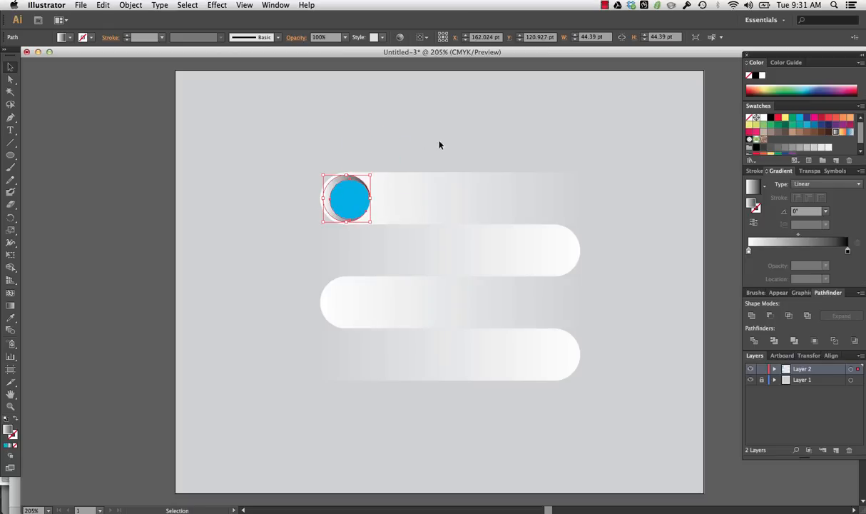
left_click(438, 143)
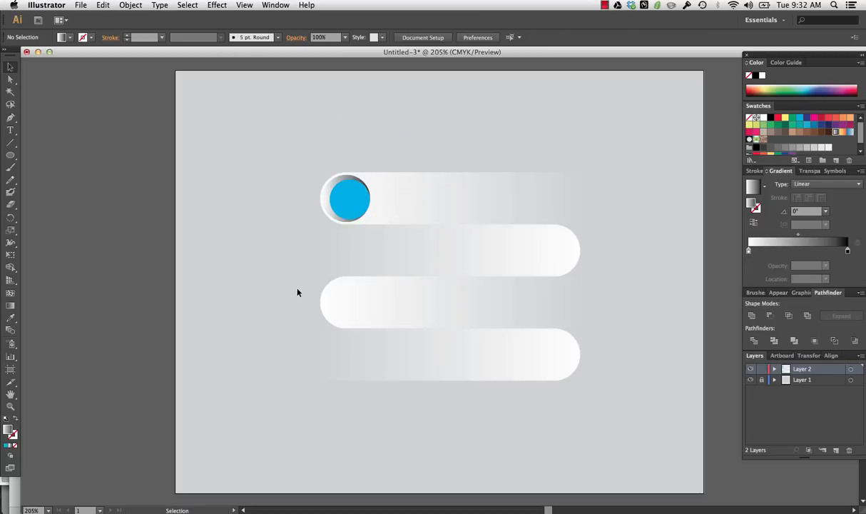
left_click(331, 212)
key("Left")
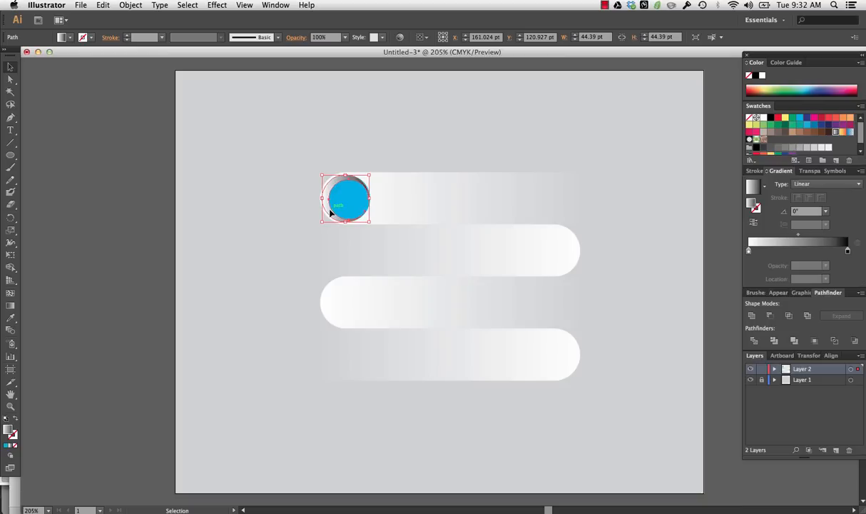
left_click(411, 113)
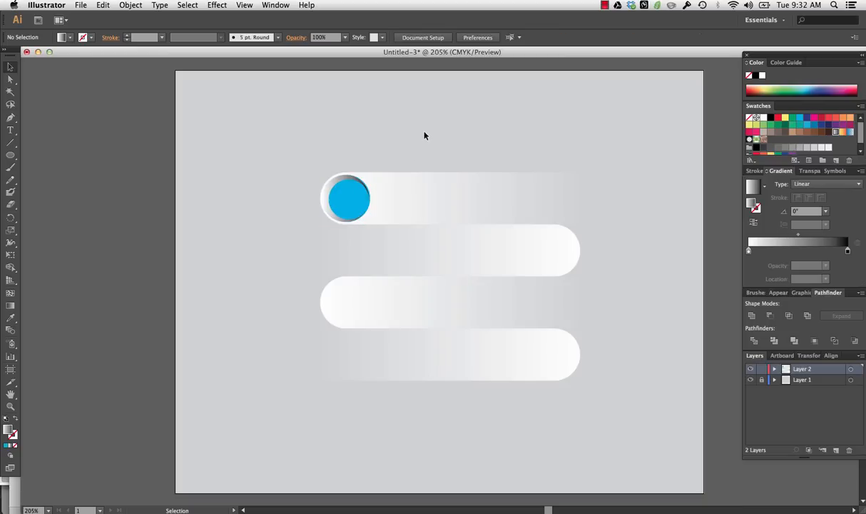
Set the opacity of the gradient crescent around the top bar's cyan circle to 50%
left_click(321, 253)
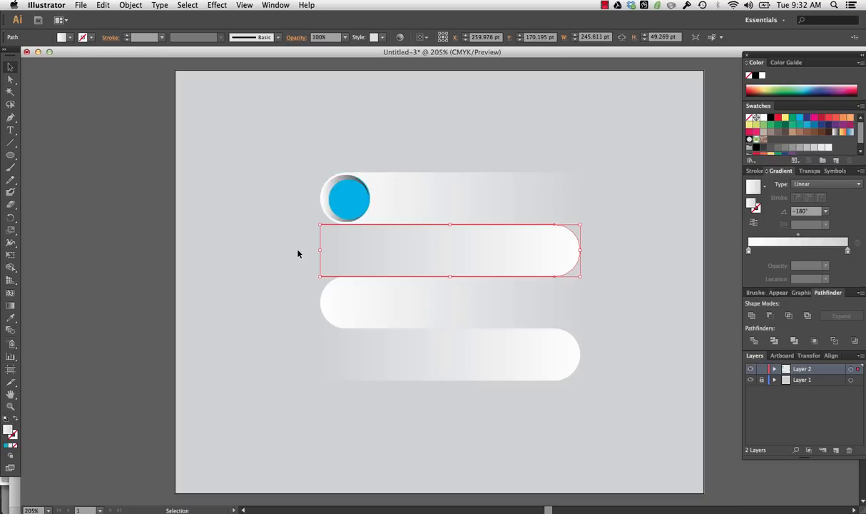
left_click(294, 249)
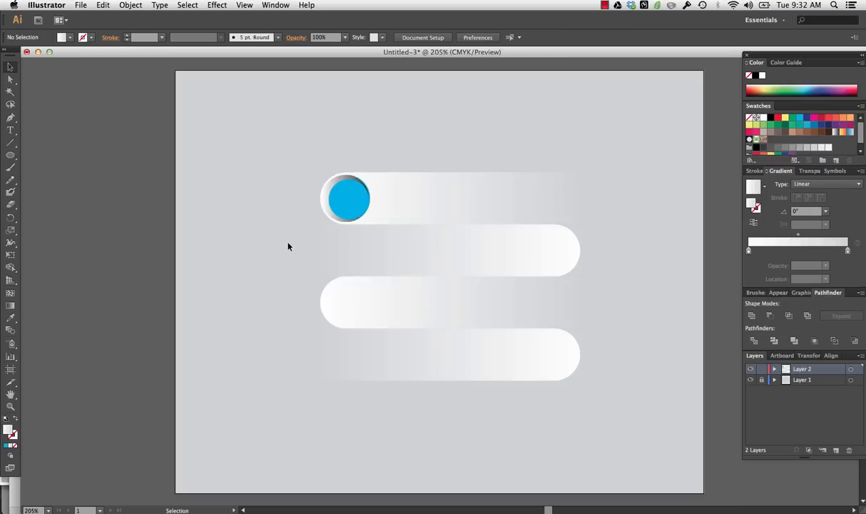
left_click(327, 195)
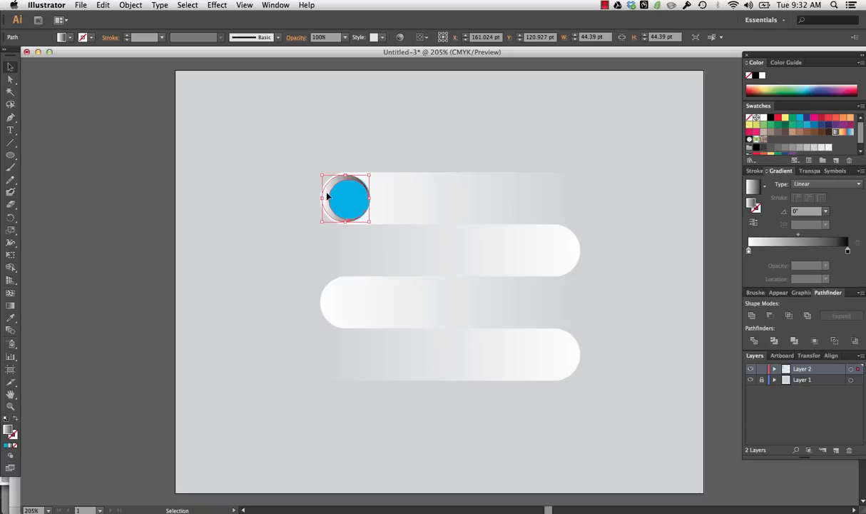
left_click(810, 171)
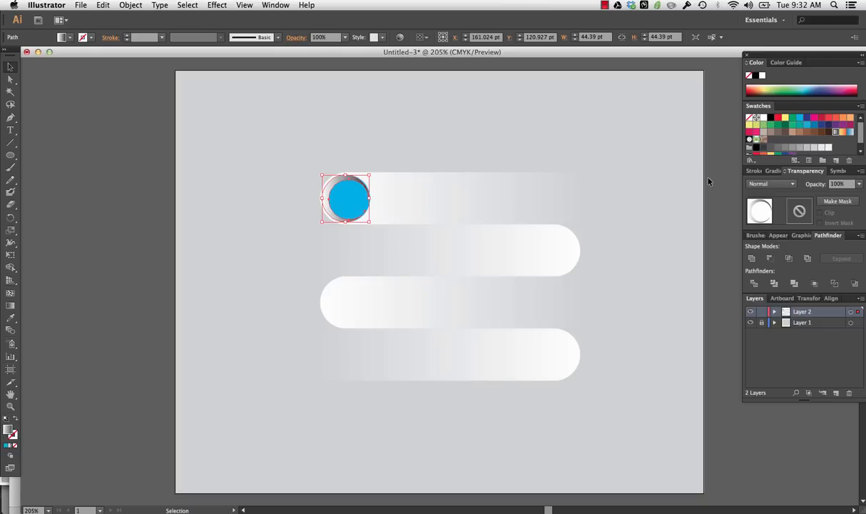
left_click(860, 184)
left_click(846, 251)
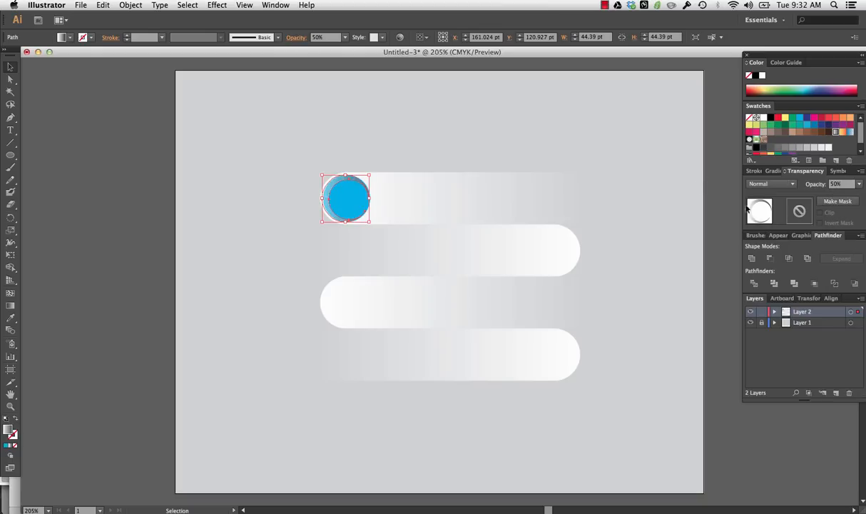
left_click(632, 145)
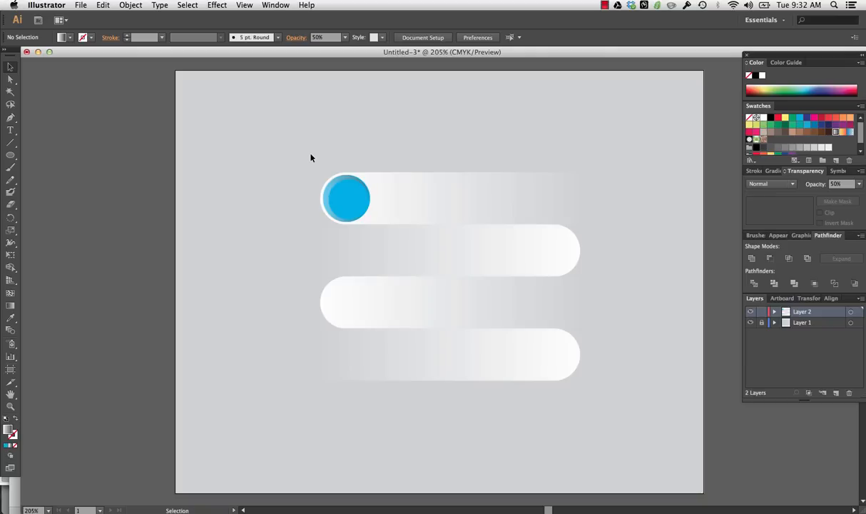
Try to copy the cyan circle and its crescent together onto the rounded end of the second bar
left_click(336, 182)
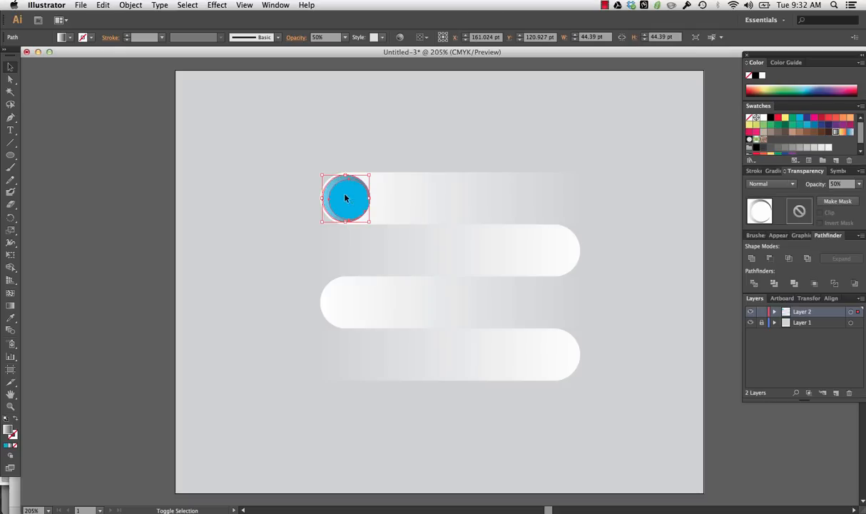
left_click(345, 199, "shift")
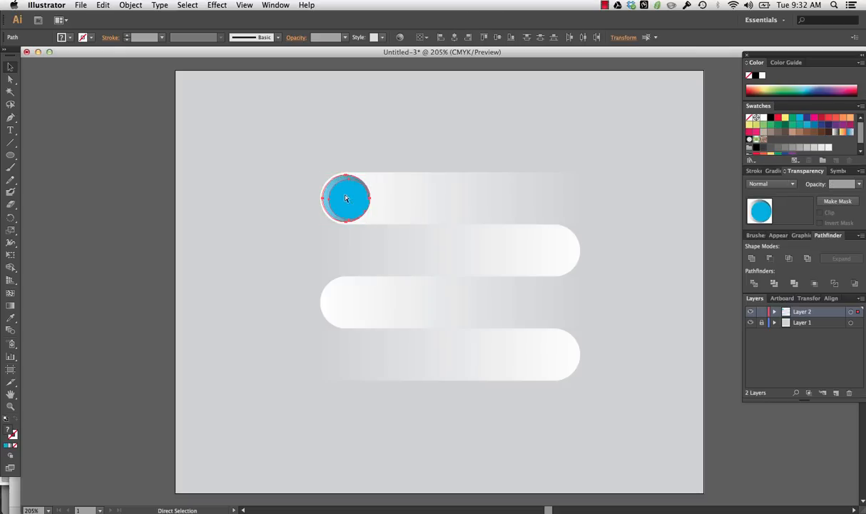
key("v")
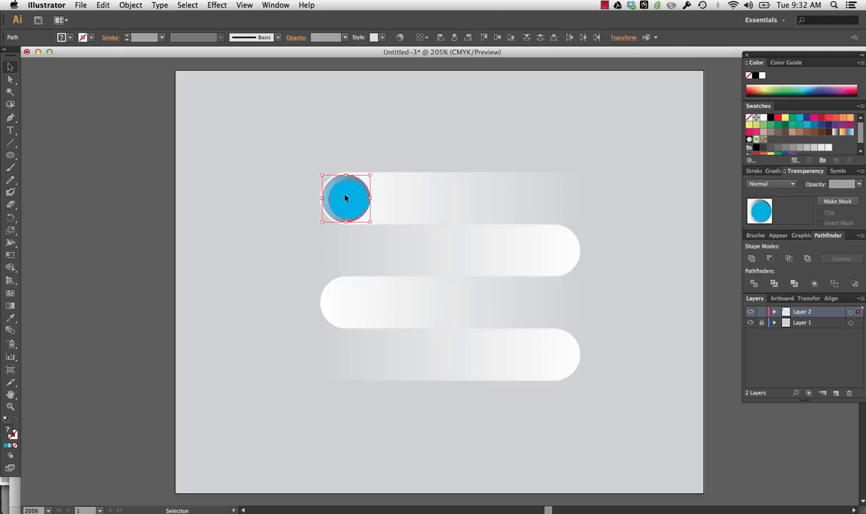
left_click_drag(346, 198, 550, 250)
key("a")
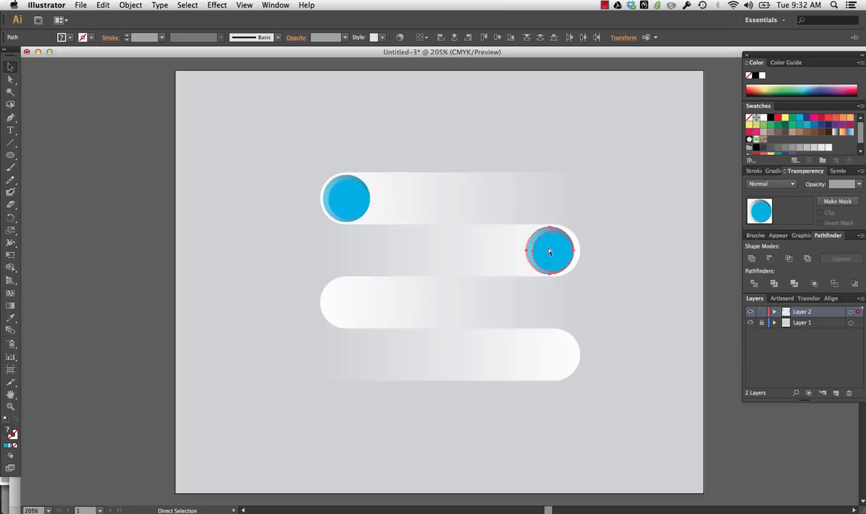
key("ctrl+z")
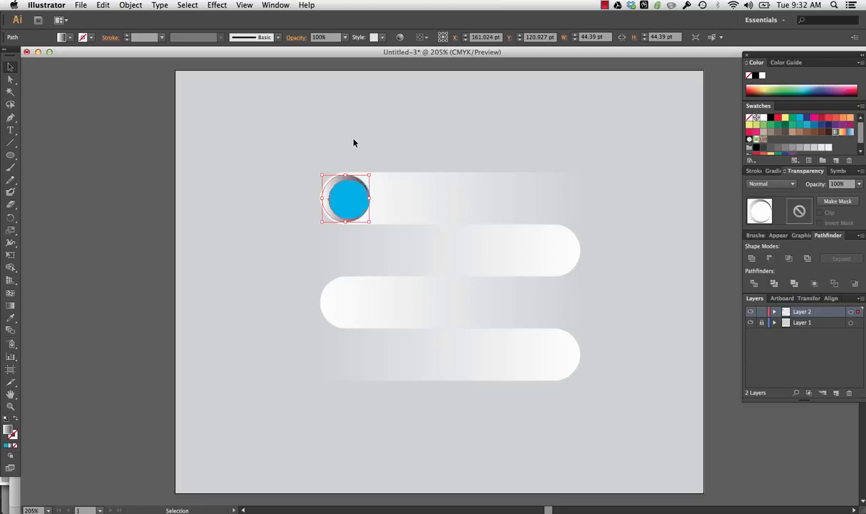
Check the paths of the circle and bars in Outline view and return to Preview
left_click(354, 141)
key("v")
key("ctrl+y")
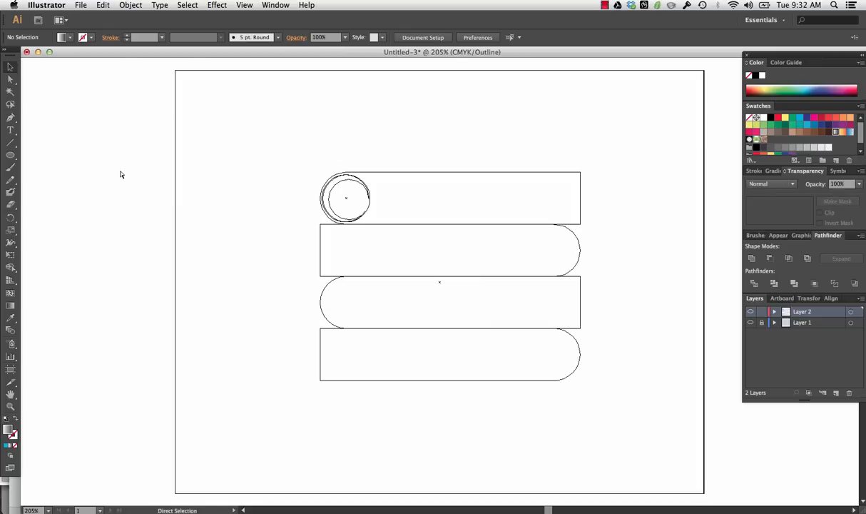
key("ctrl+y")
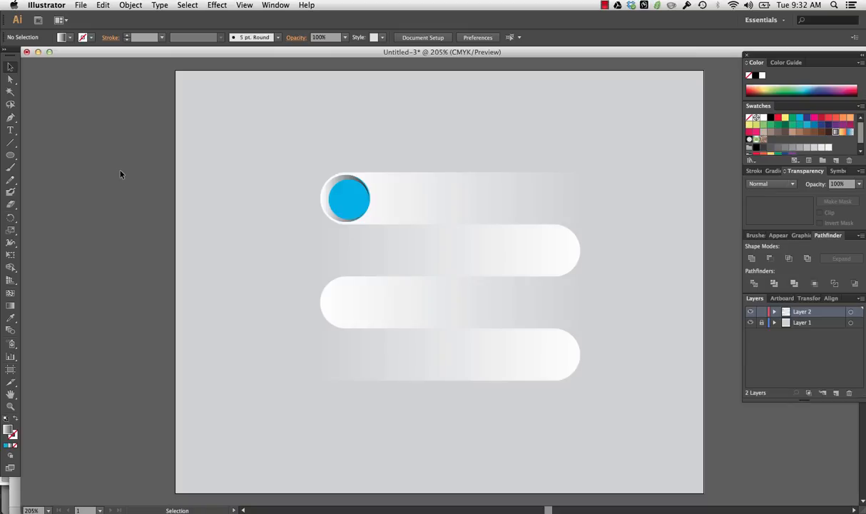
Reduce the crescent over the cyan circle to 50% opacity so it works as translucent shading
left_click(339, 194)
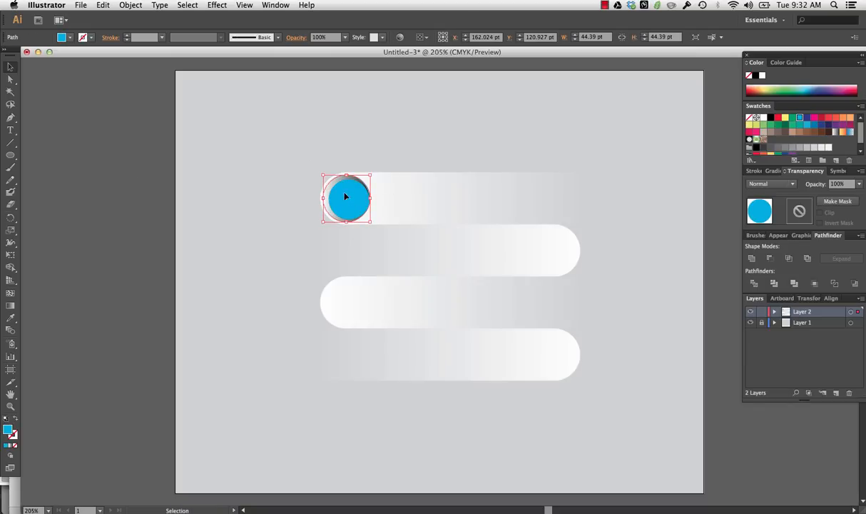
left_click(277, 192)
left_click(325, 193)
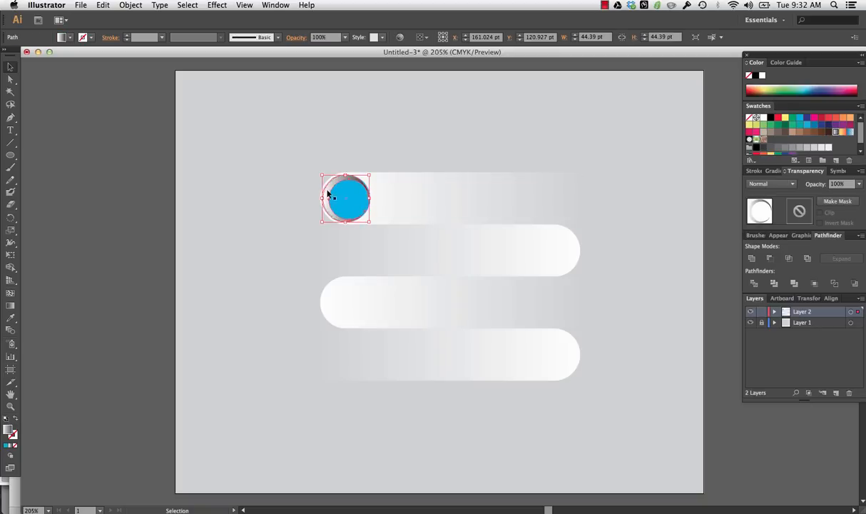
left_click(857, 188)
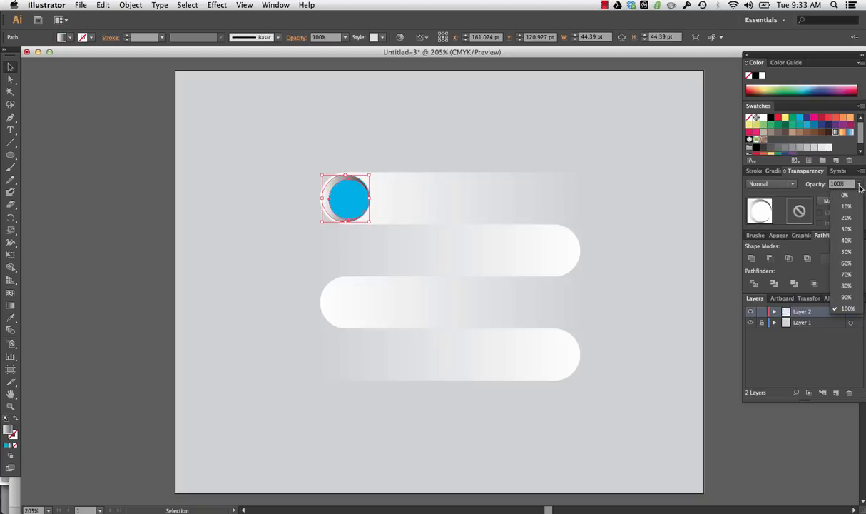
left_click(852, 255)
left_click(578, 146)
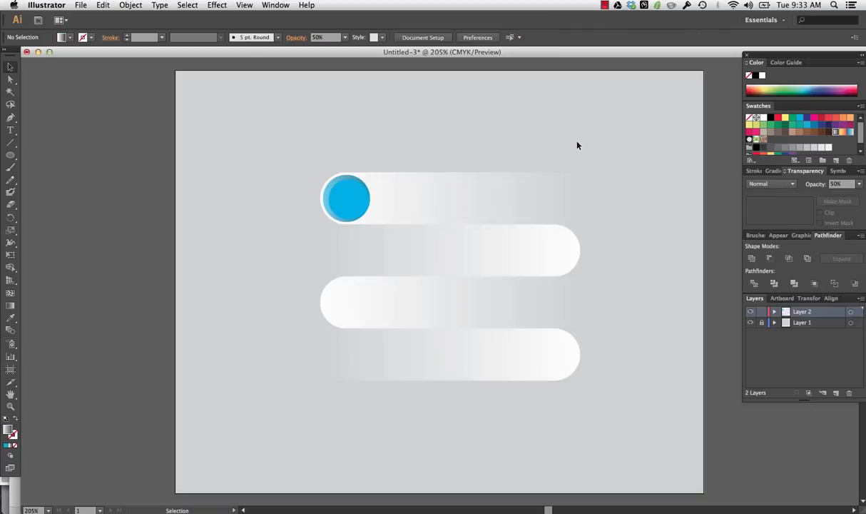
Copy the cyan circle together with its crescent onto the rounded ends of the other three bars
left_click(339, 187)
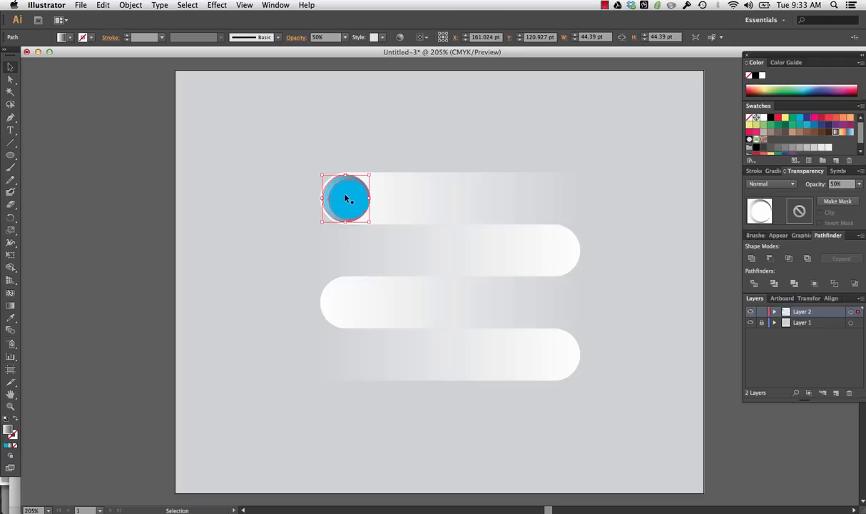
left_click(346, 200, "shift")
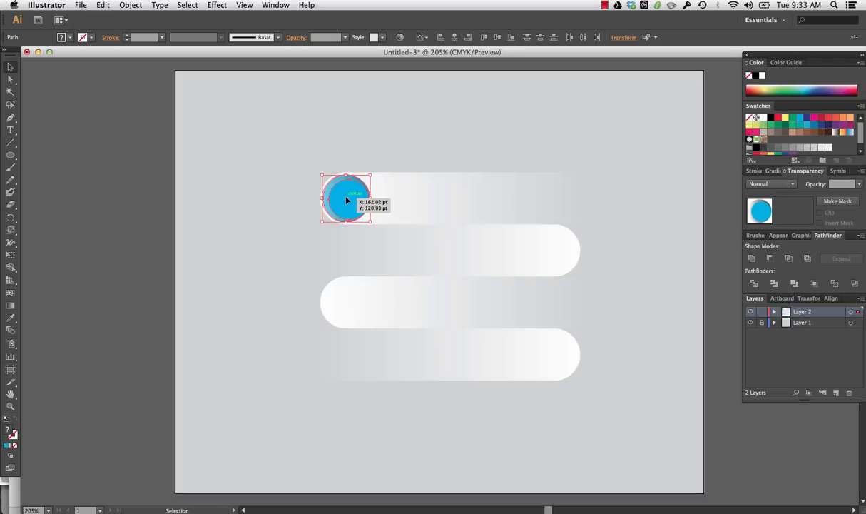
left_click_drag(346, 200, 547, 352)
left_click(596, 352)
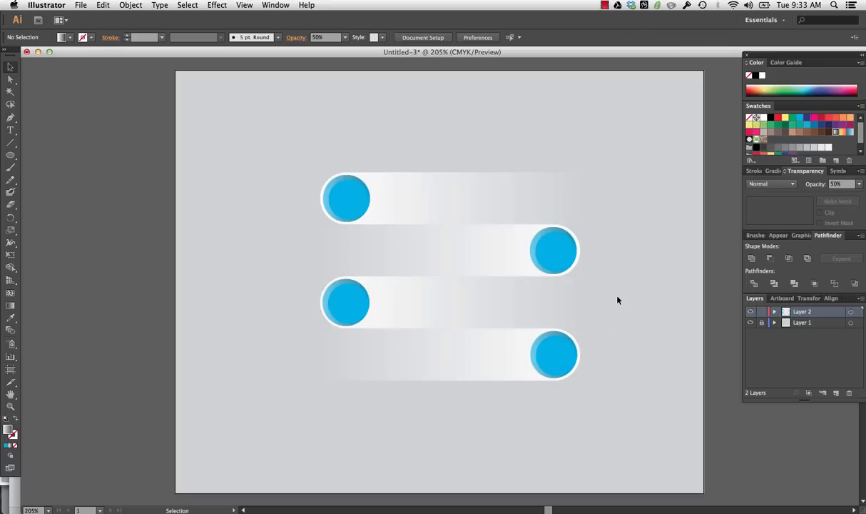
Fill the circle in the second bar with orange
left_click(541, 247)
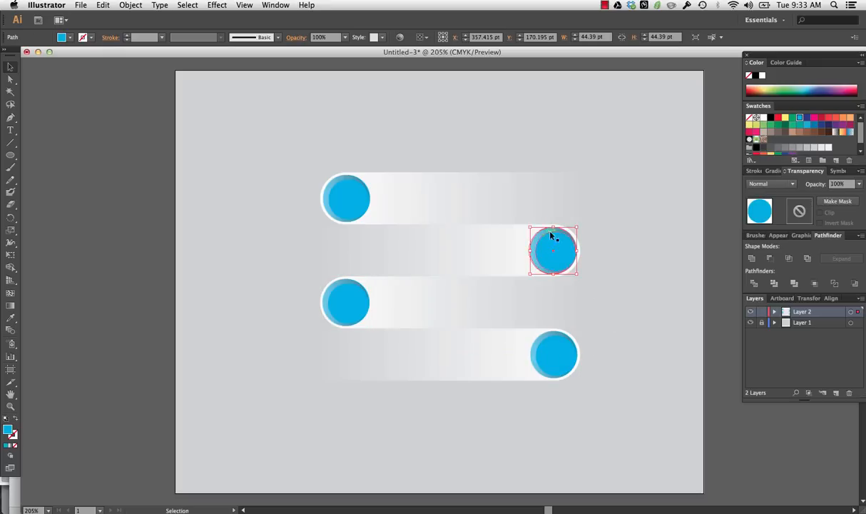
key("super+shift+a")
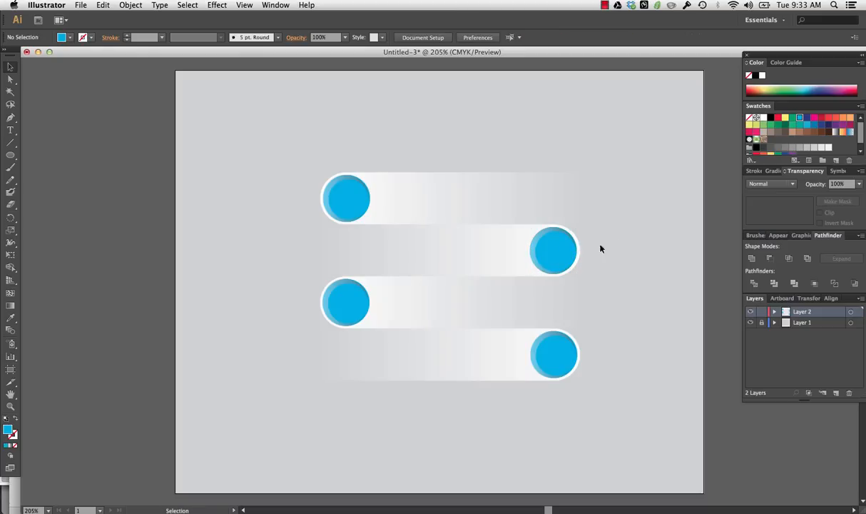
left_click(552, 243)
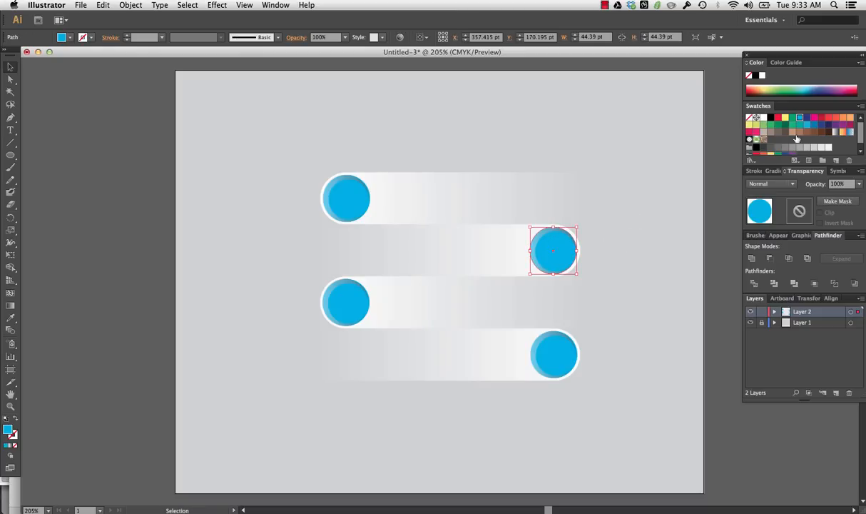
left_click(843, 118)
left_click(623, 167)
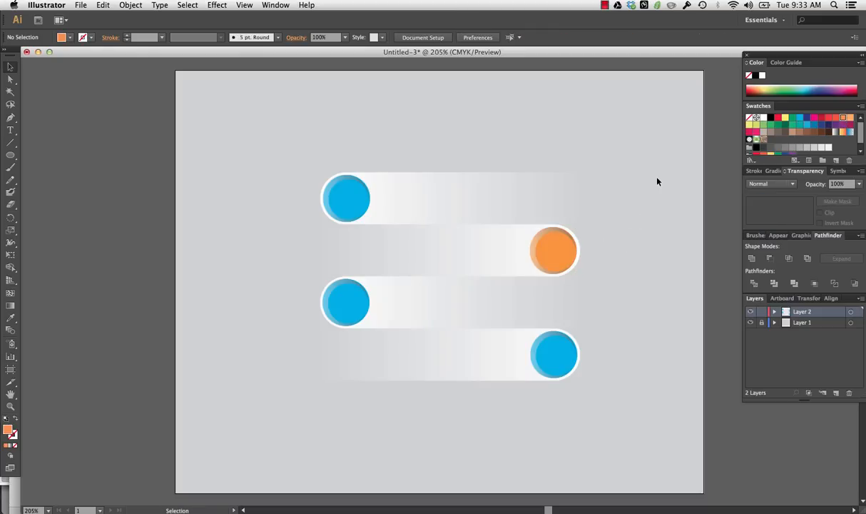
Fill the circle in the third bar with green and the one in the bottom bar with red
left_click(343, 304)
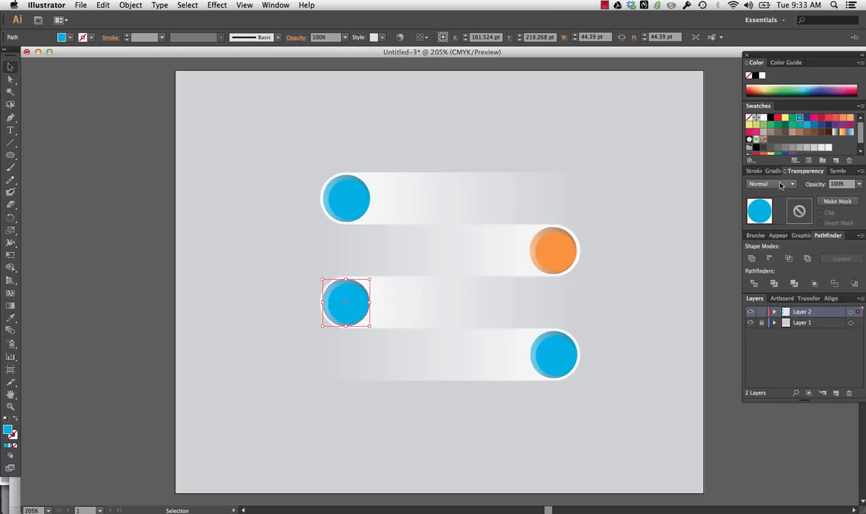
left_click(778, 125)
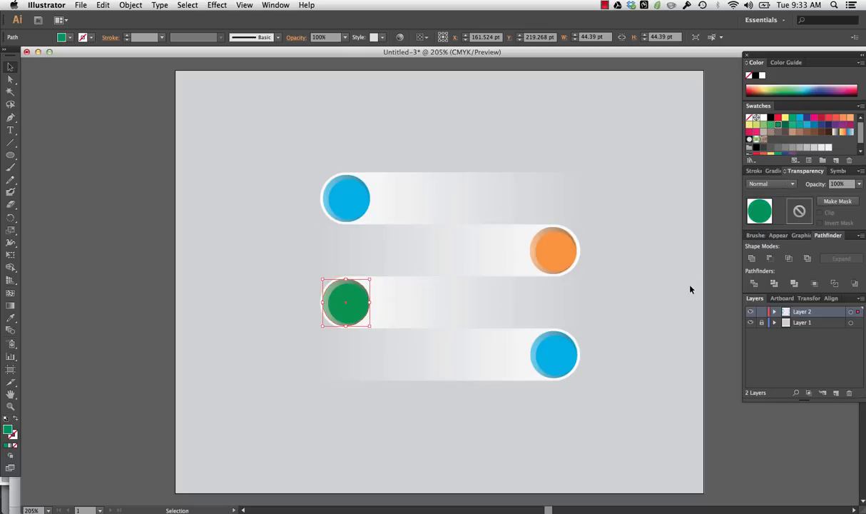
left_click(664, 314)
left_click(559, 363)
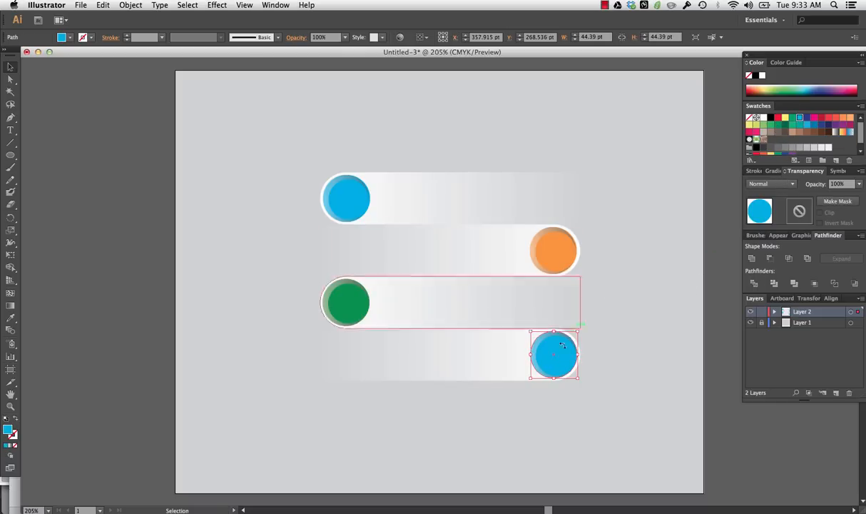
left_click(778, 117)
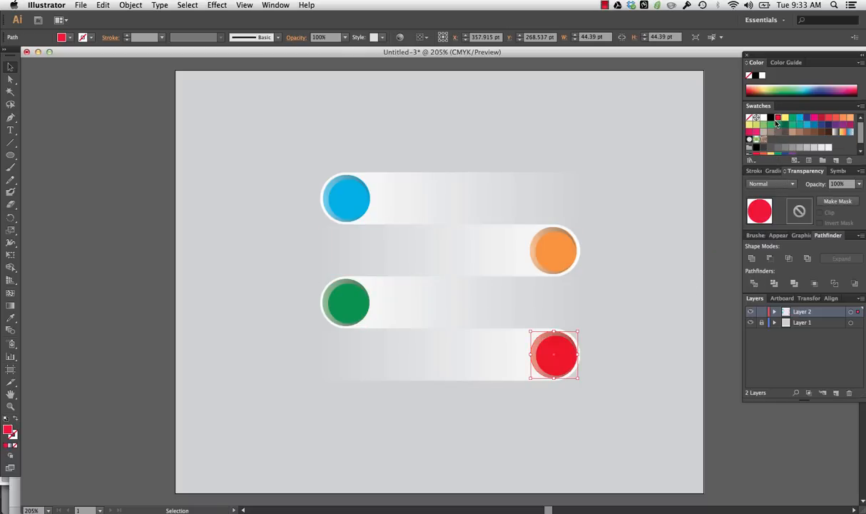
left_click(665, 264)
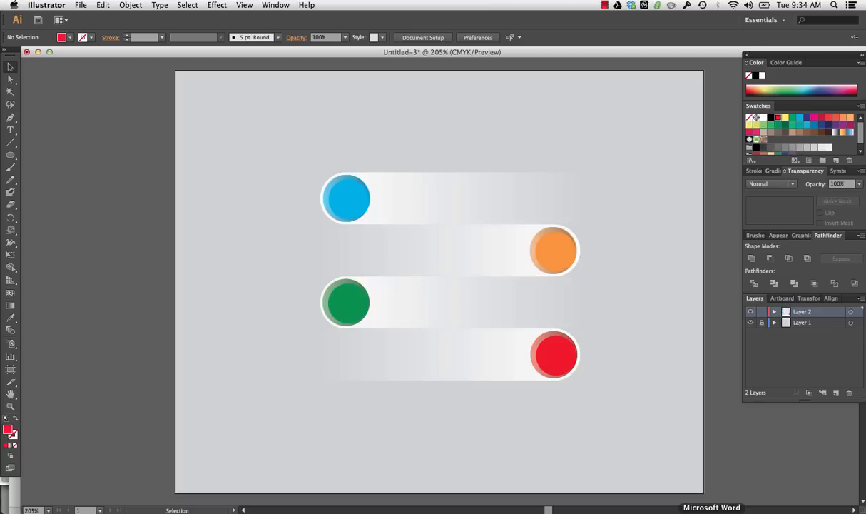
left_click(730, 512)
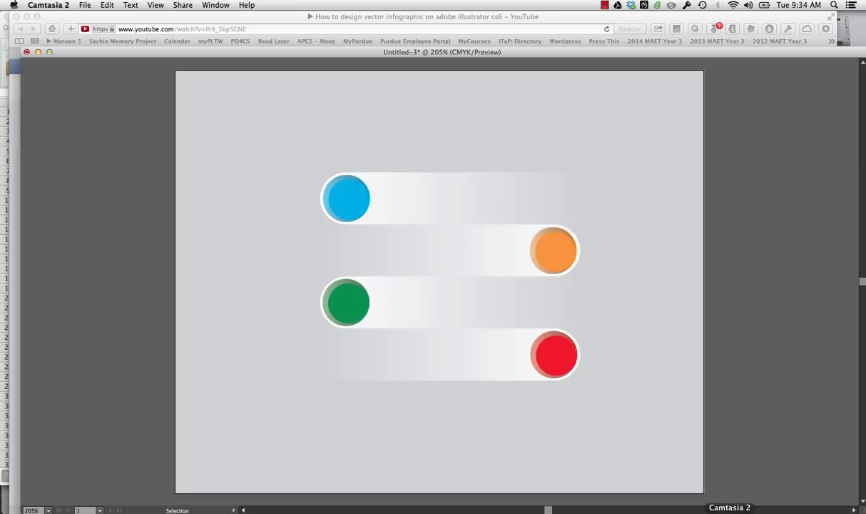
left_click(604, 6)
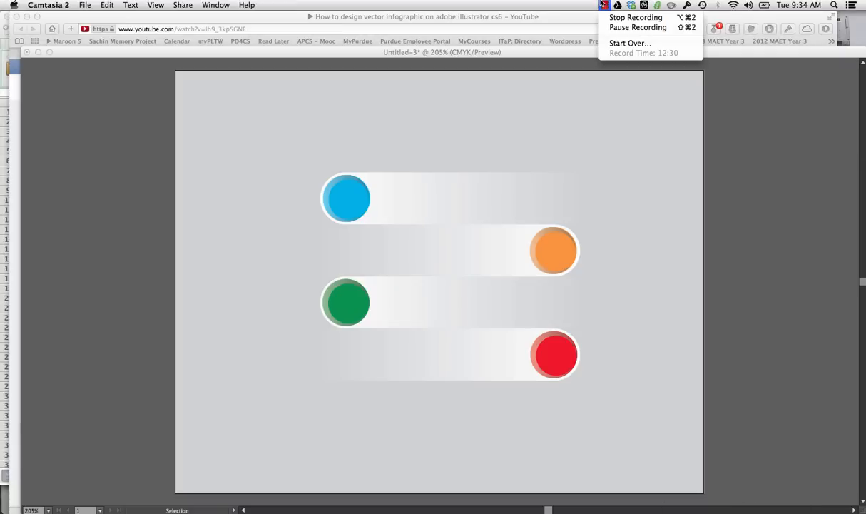